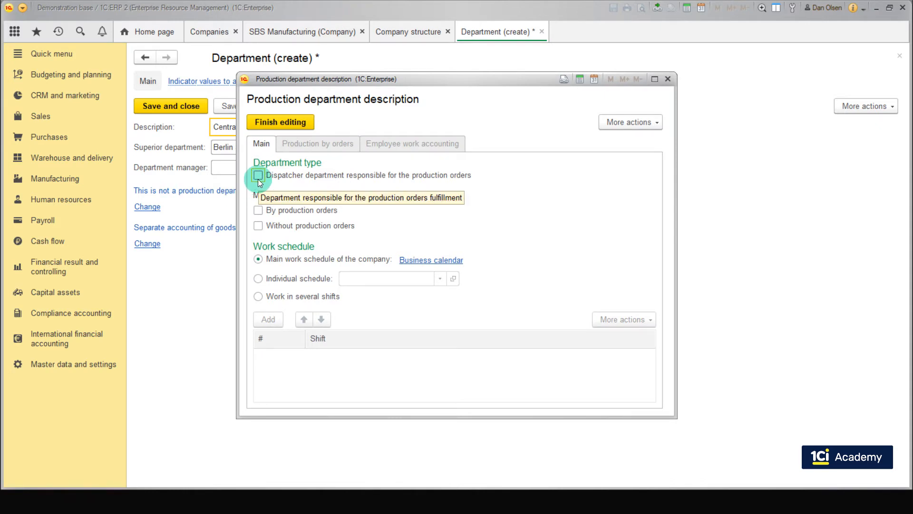
Mark the department being created as the dispatcher department responsible for the production orders
left_click(258, 176)
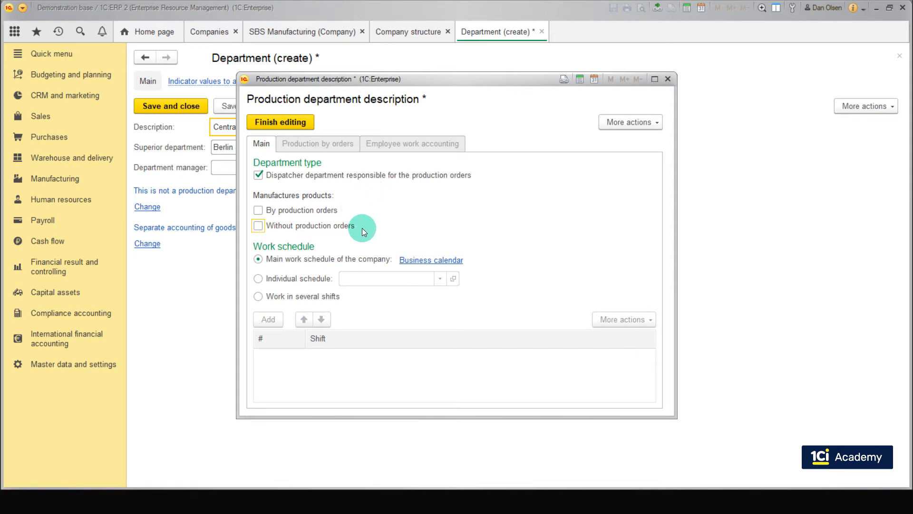
Fill in the 2019 main business calendar by default and save it along with the company's Business calendar work schedule
left_click(414, 258)
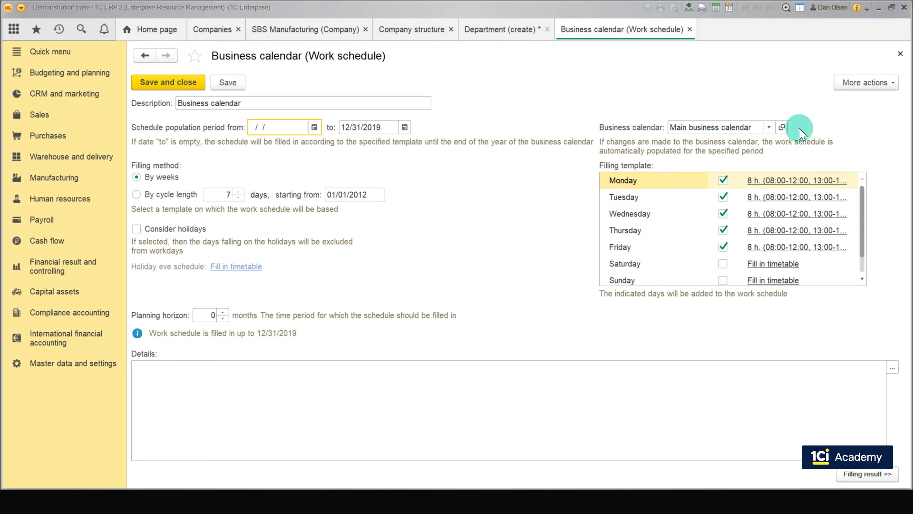
left_click(782, 127)
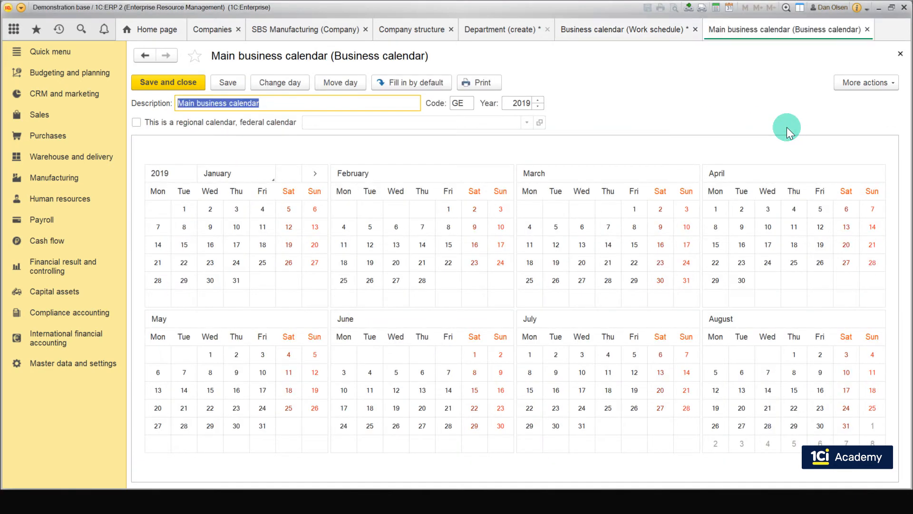
left_click(417, 82)
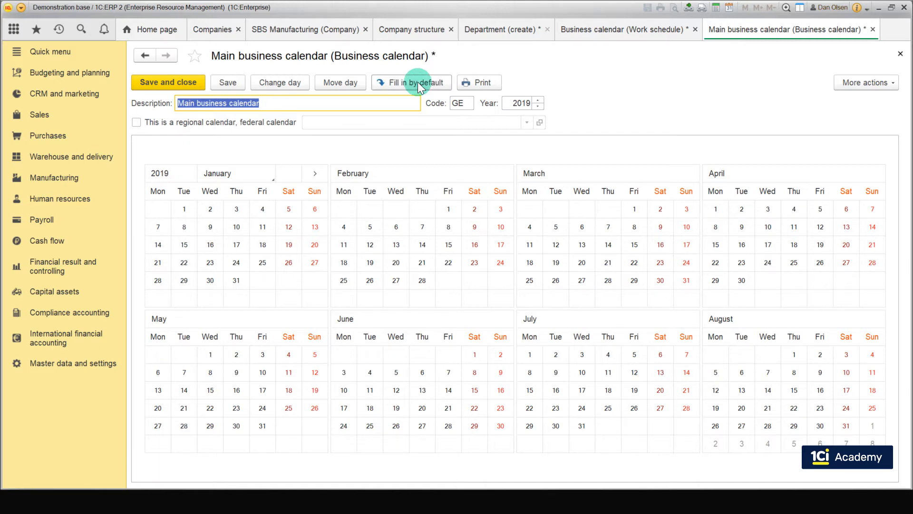
left_click(178, 87)
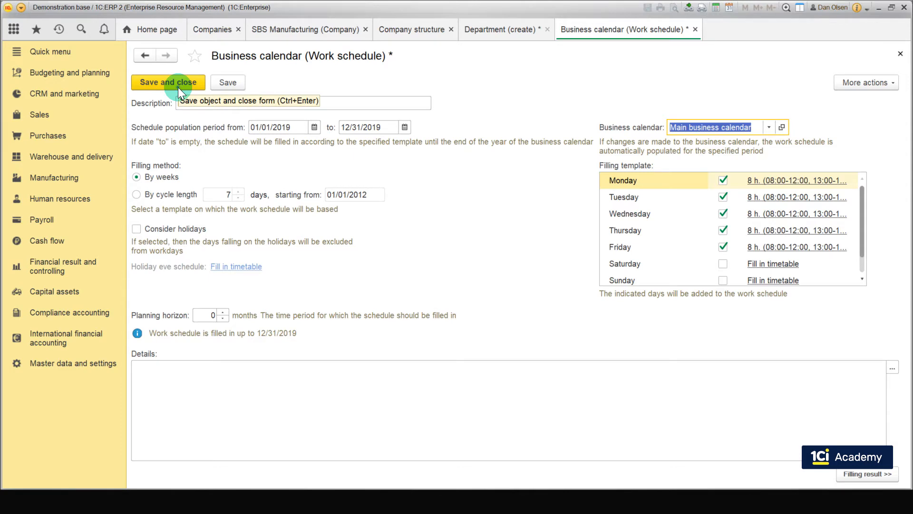
left_click(178, 87)
left_click(253, 179)
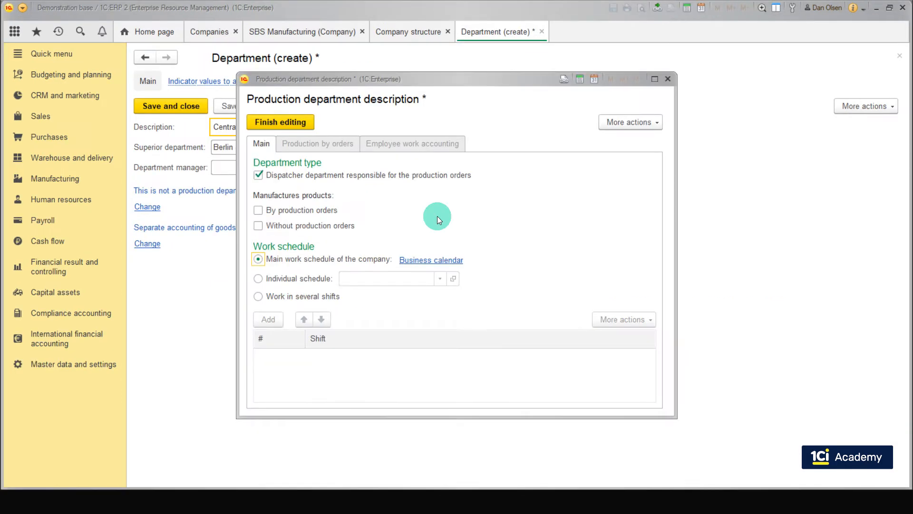
Finish the production department description and save the Central dispatcher department
left_click(302, 123)
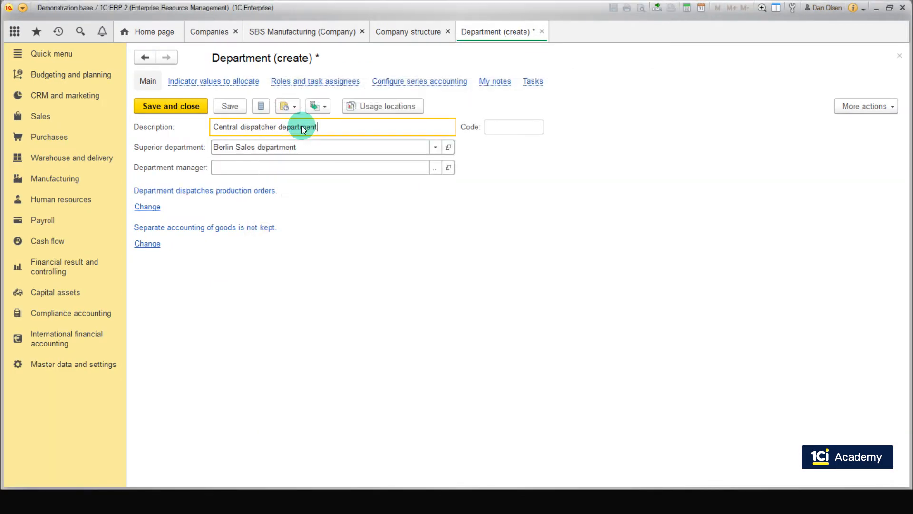
left_click(156, 107)
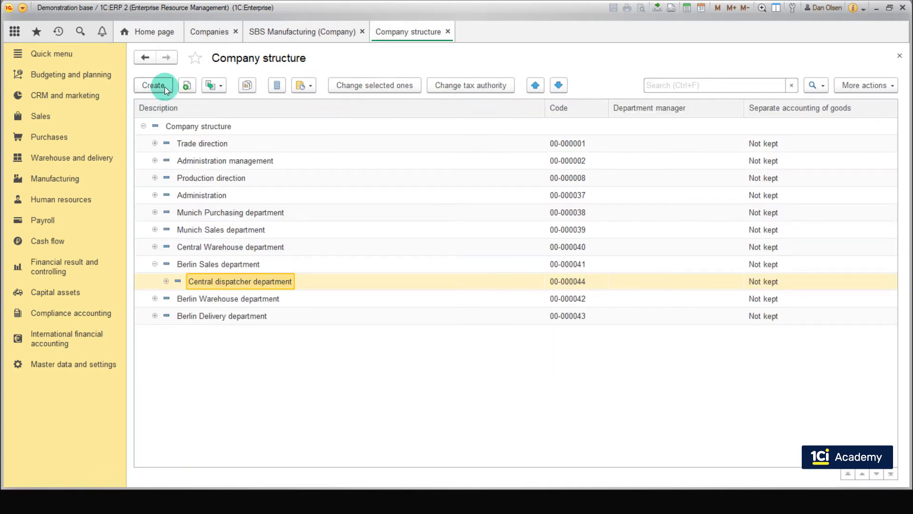
Create a department named Workshop 1 under the Central dispatcher department that manufactures products both by production orders and without them
left_click(165, 87)
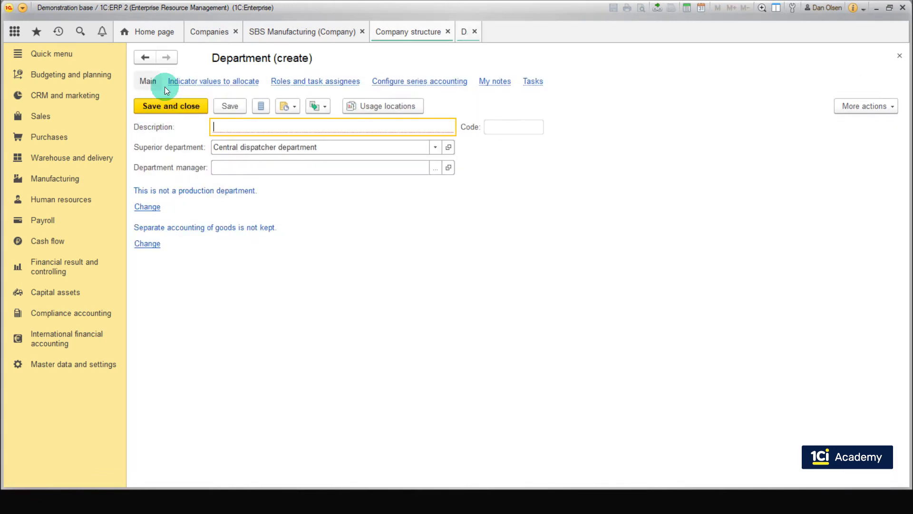
type("Workshop 1")
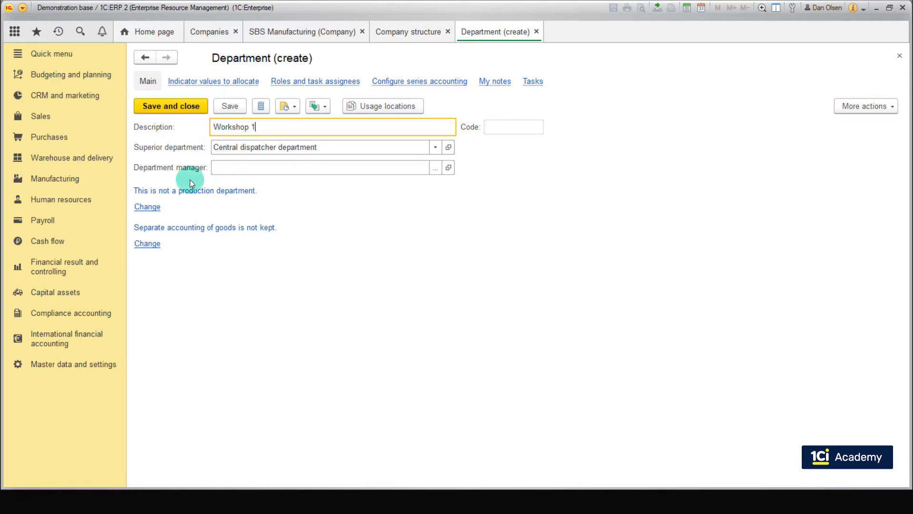
left_click(154, 207)
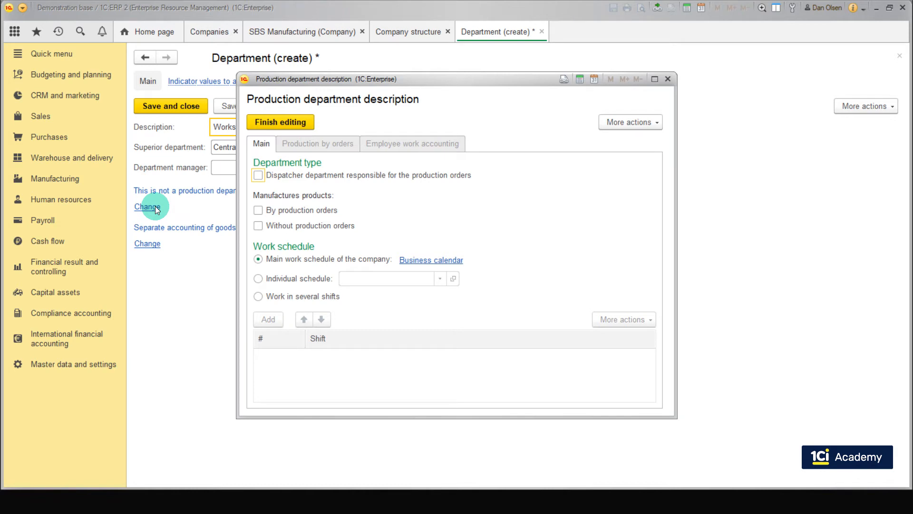
left_click(258, 210)
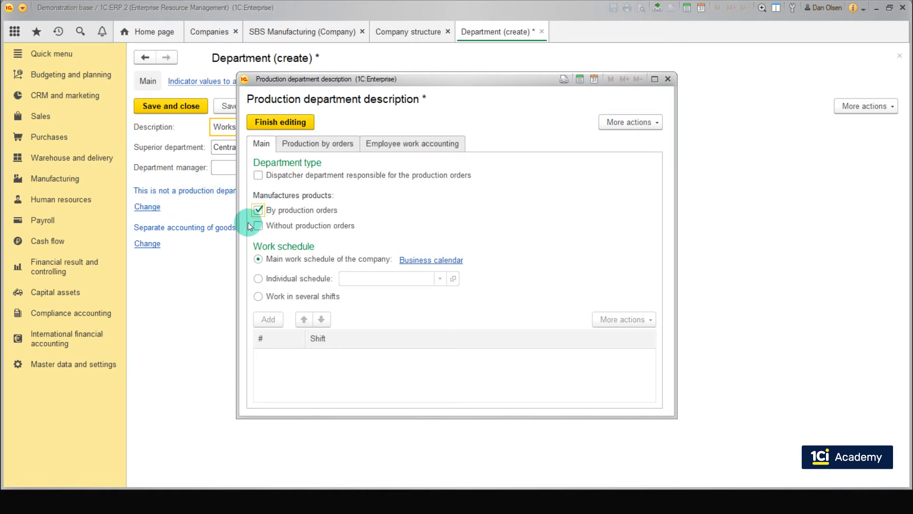
left_click(258, 226)
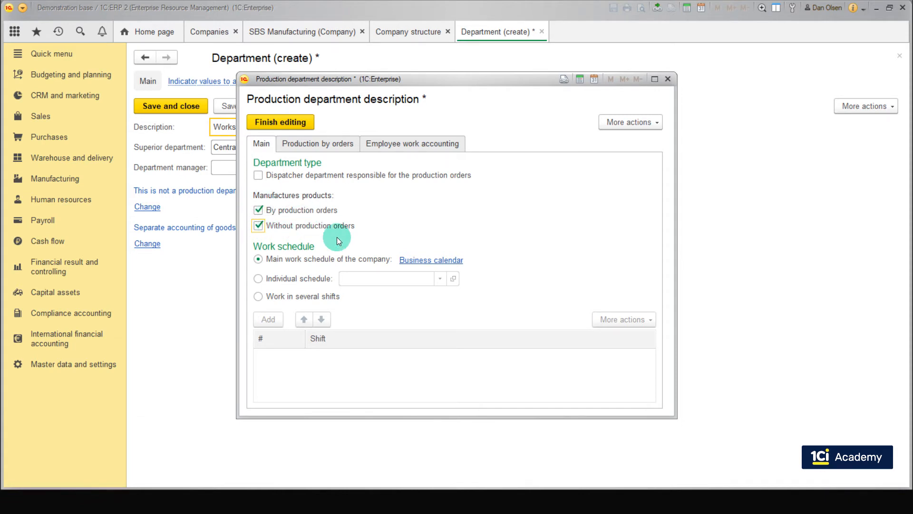
key("Tab")
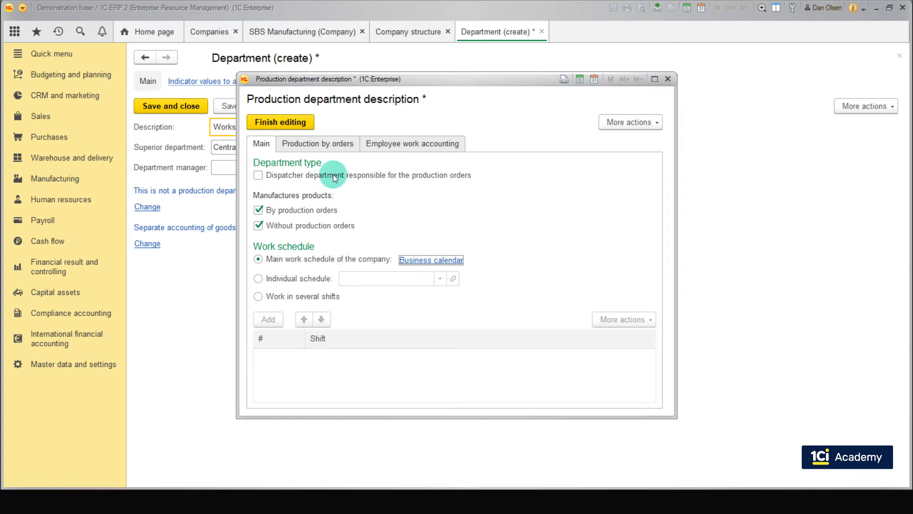
Assign Workshop 1's work to teams and employees with output registered for a custom period, and save the department
left_click(461, 143)
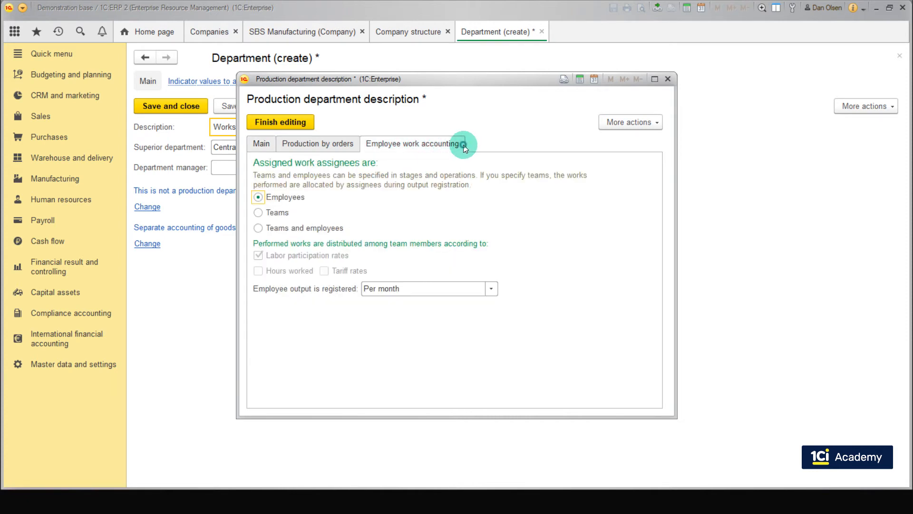
left_click(341, 231)
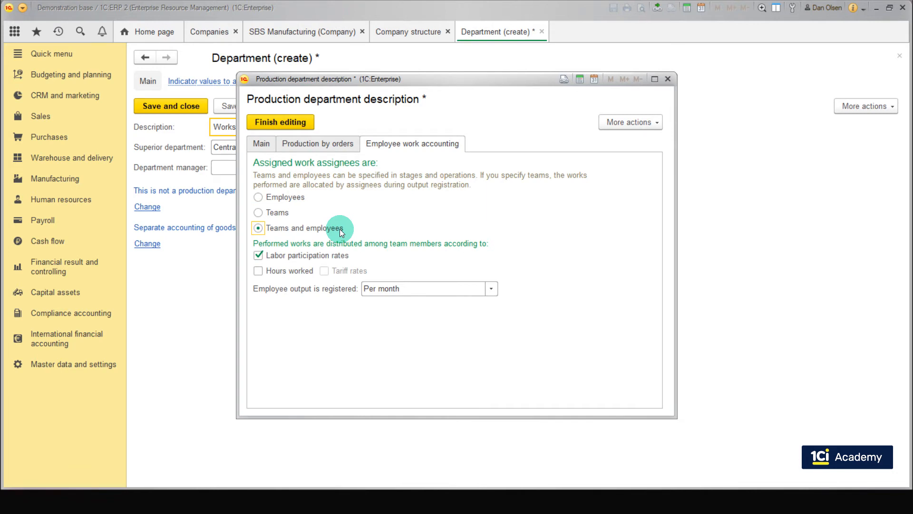
left_click(492, 289)
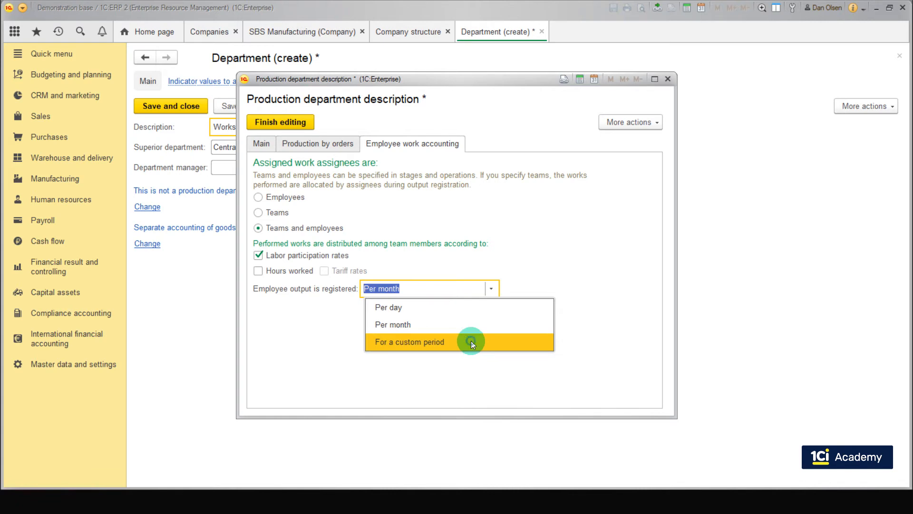
left_click(470, 340)
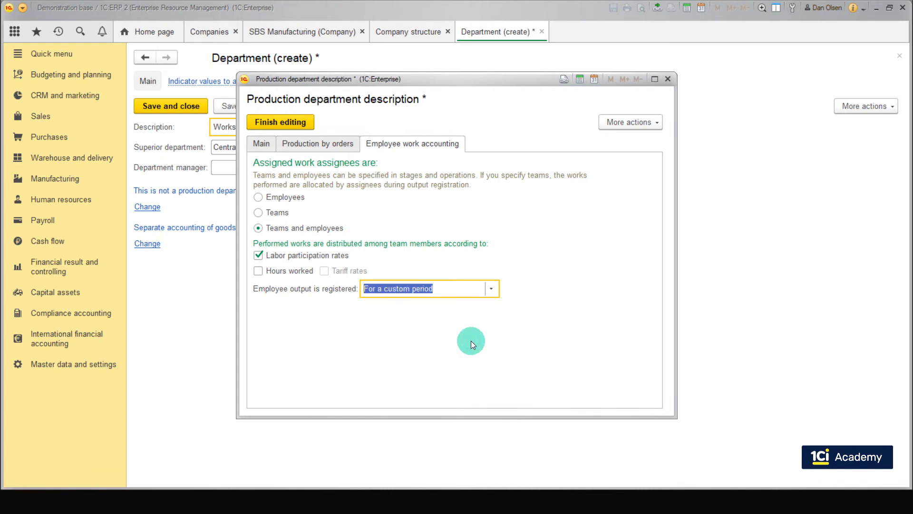
left_click(270, 125)
left_click(199, 110)
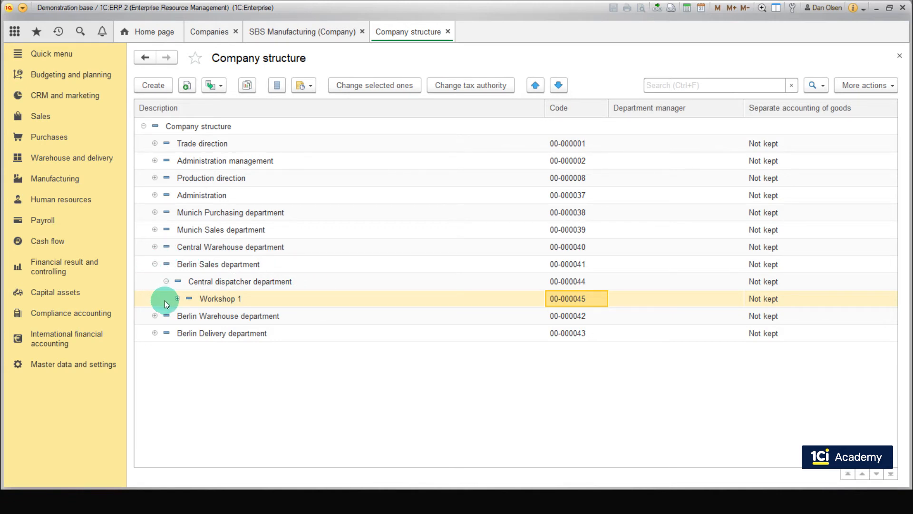
Move the Central dispatcher department and Workshop 1 to the top level of the company structure
left_click_drag(196, 284, 182, 129)
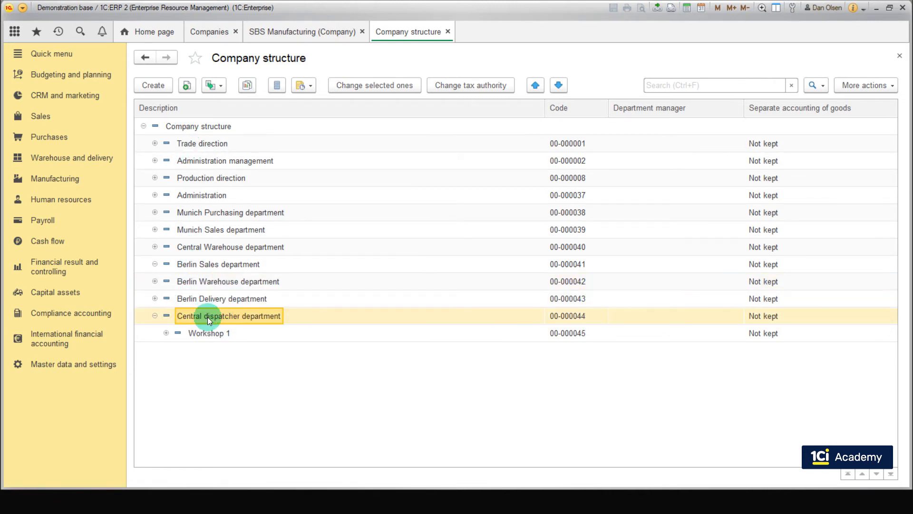
left_click_drag(206, 340, 177, 136)
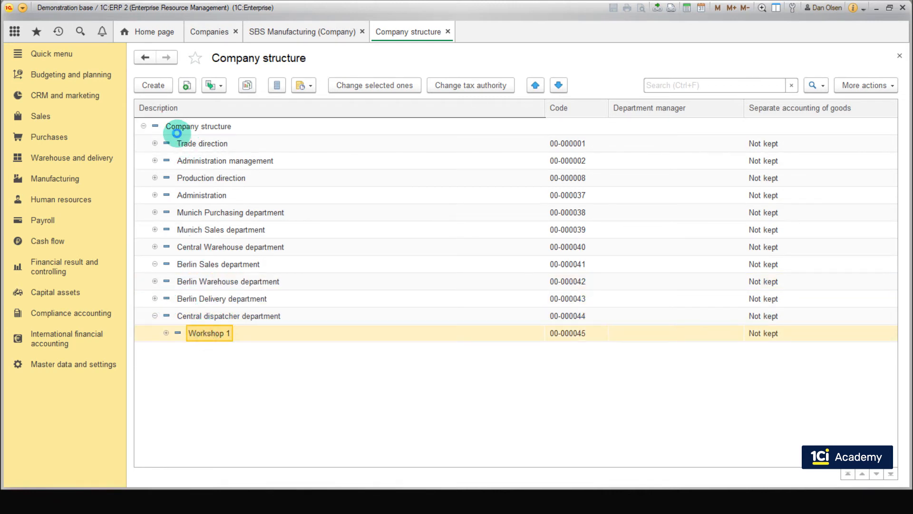
left_click(283, 370)
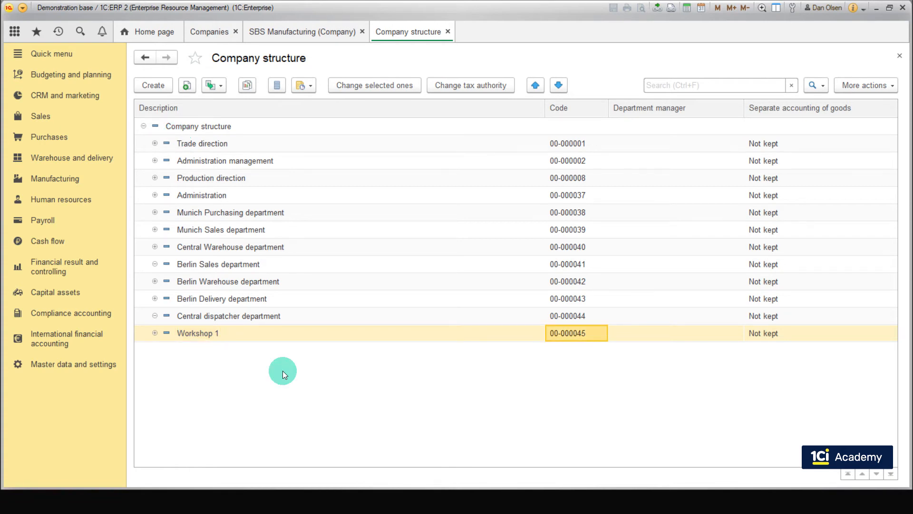
Create a top-level department named Workshop 2 that manufactures products both by production orders and without them
left_click(211, 127)
left_click(154, 86)
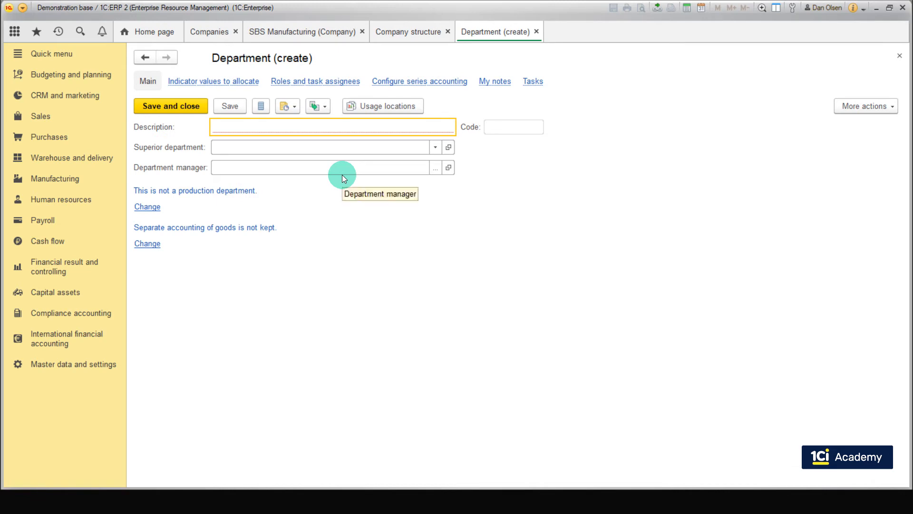
type("Workshop 2")
left_click(142, 207)
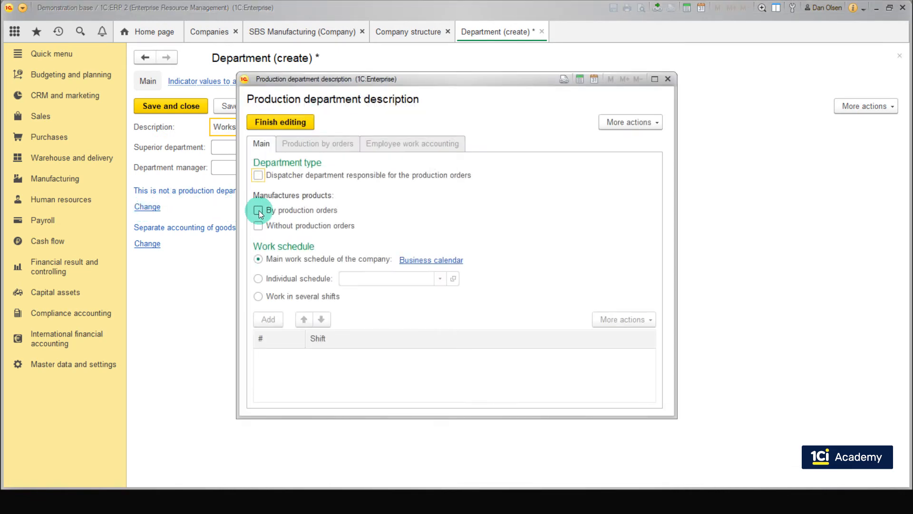
left_click(258, 210)
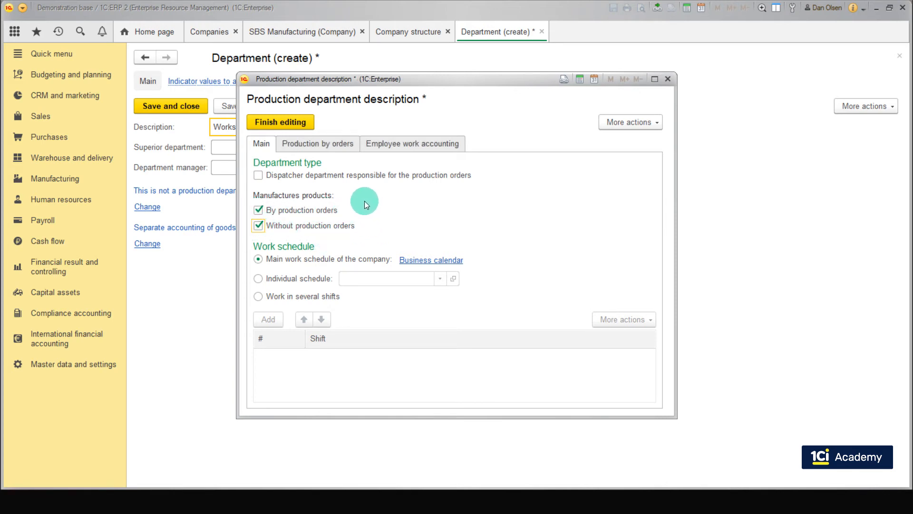
Enable operation management for Workshop 2's production stages, with materials in operations, finished products in operations and operation planning
left_click(342, 144)
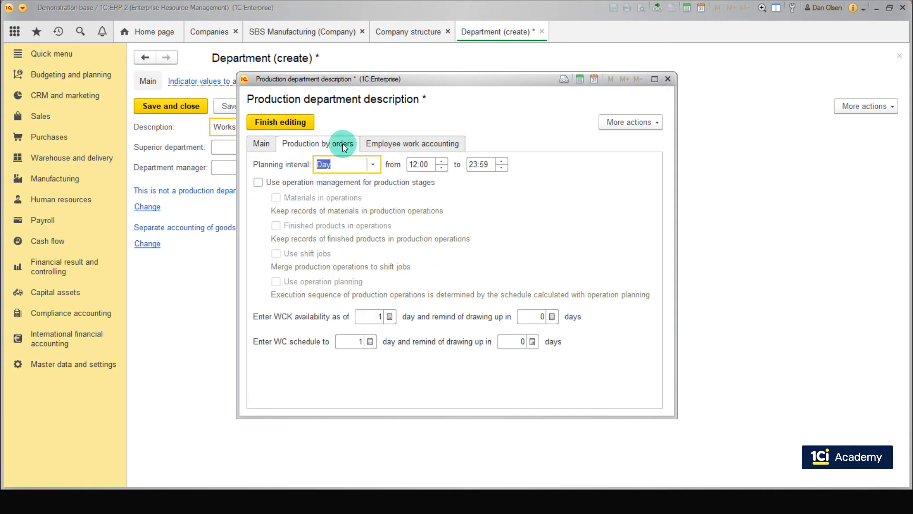
left_click(258, 183)
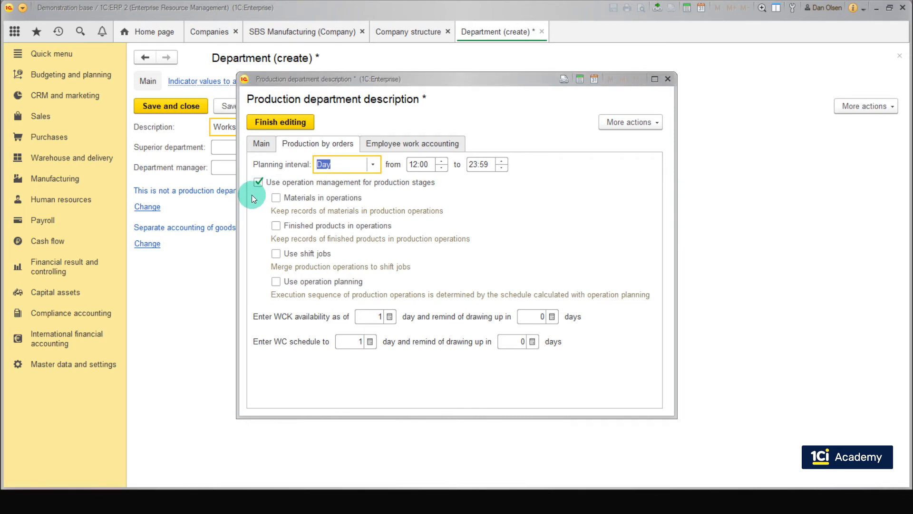
left_click(276, 198)
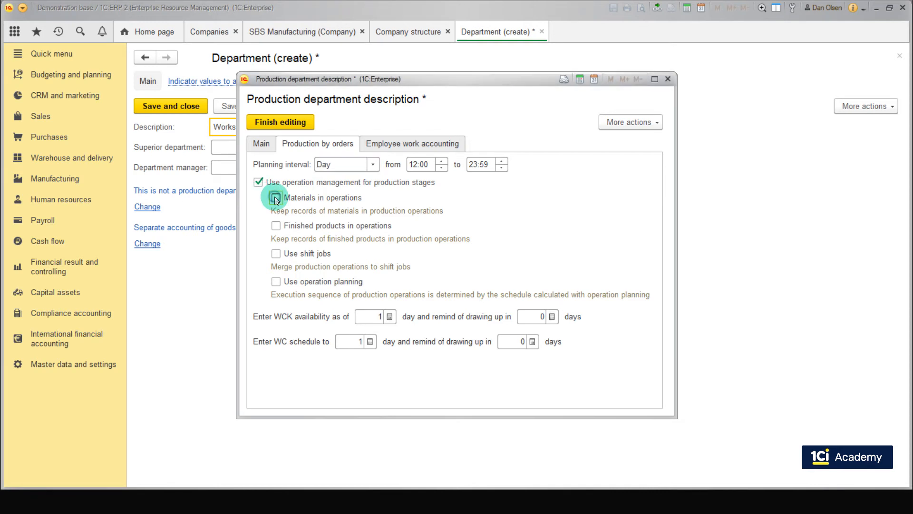
left_click(277, 226)
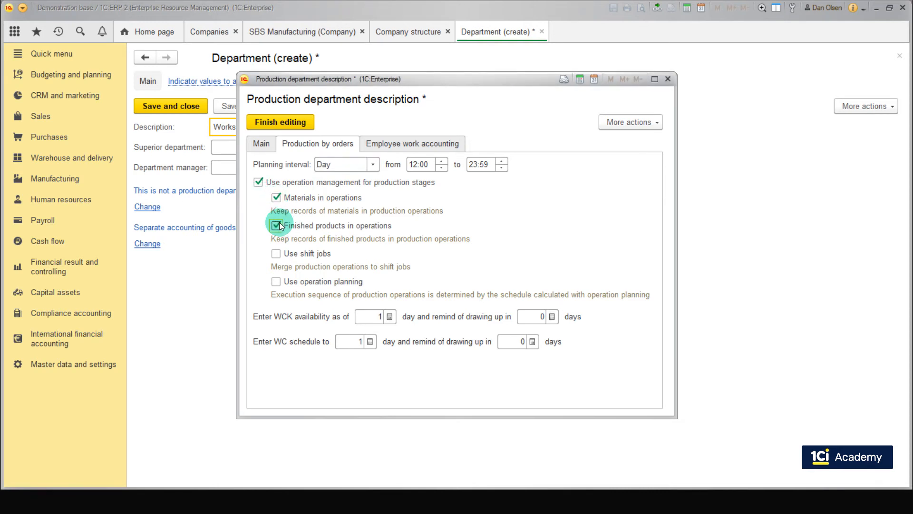
left_click(276, 282)
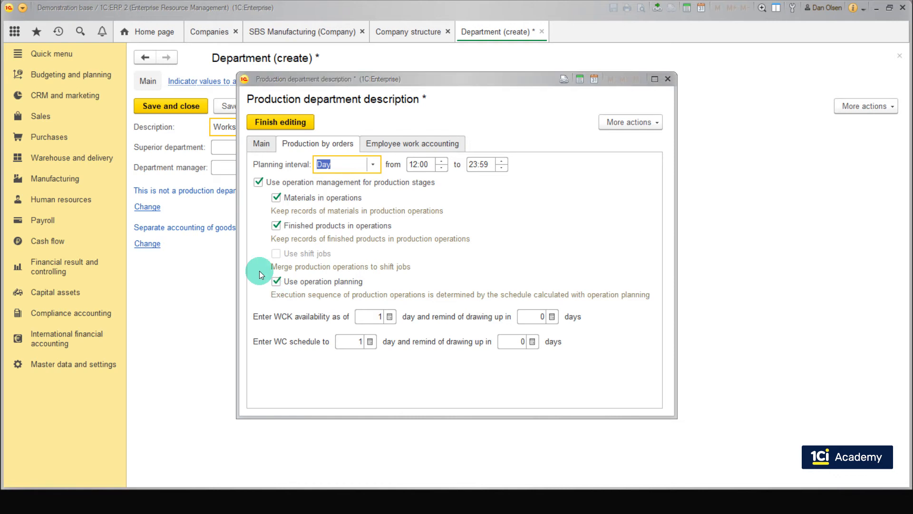
Assign Workshop 2's work to teams and employees with output registered for a custom period, and finish the production description
left_click(372, 146)
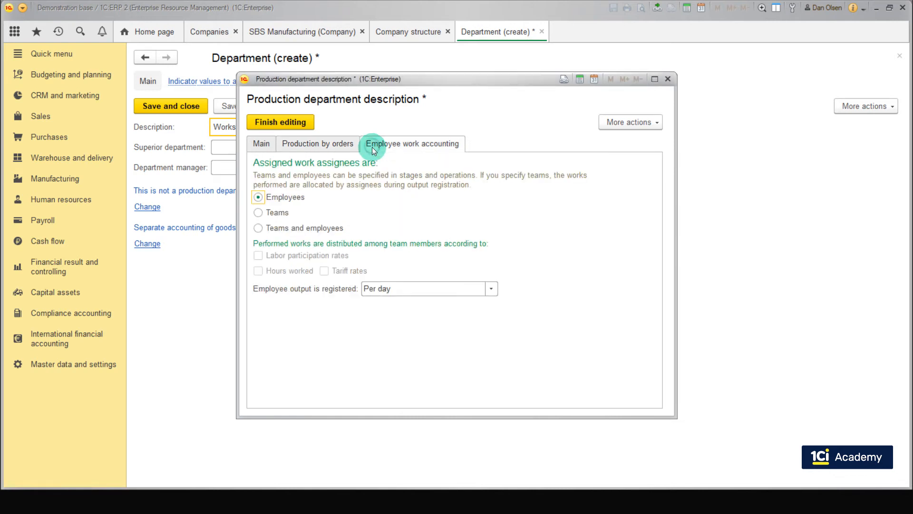
left_click(326, 228)
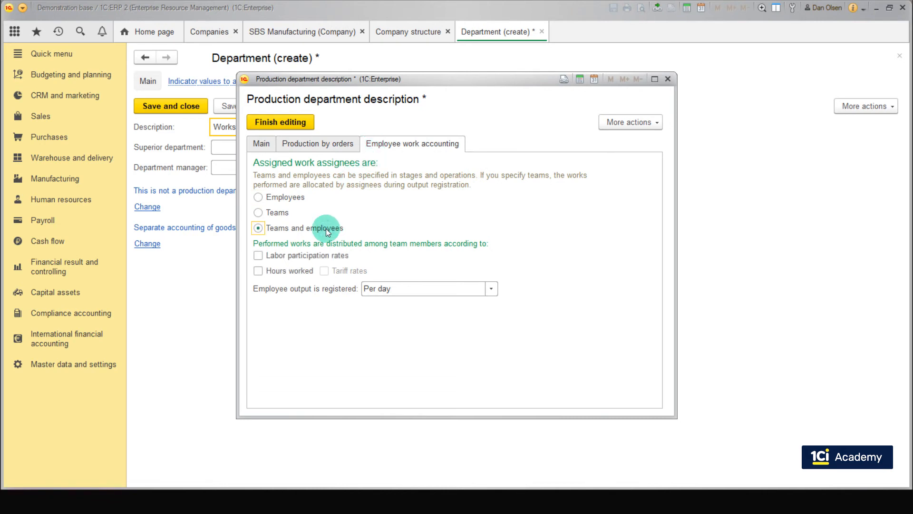
left_click(491, 288)
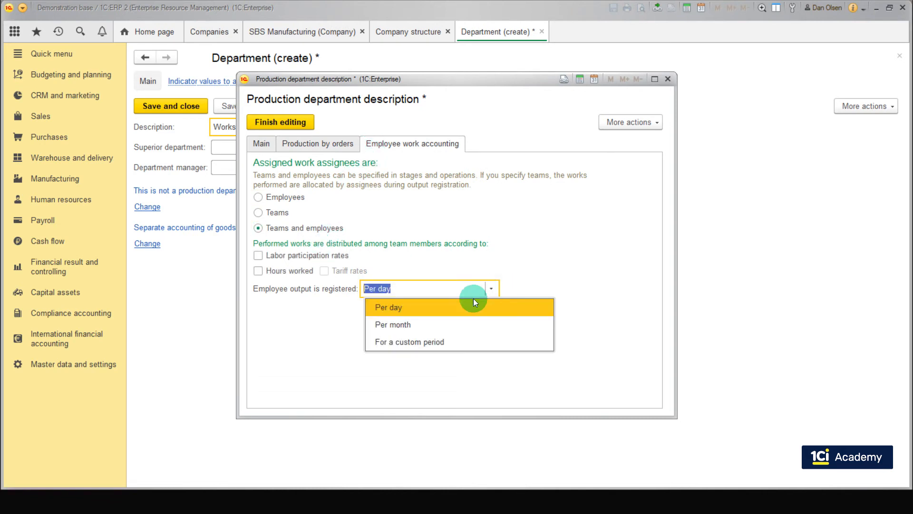
left_click(431, 346)
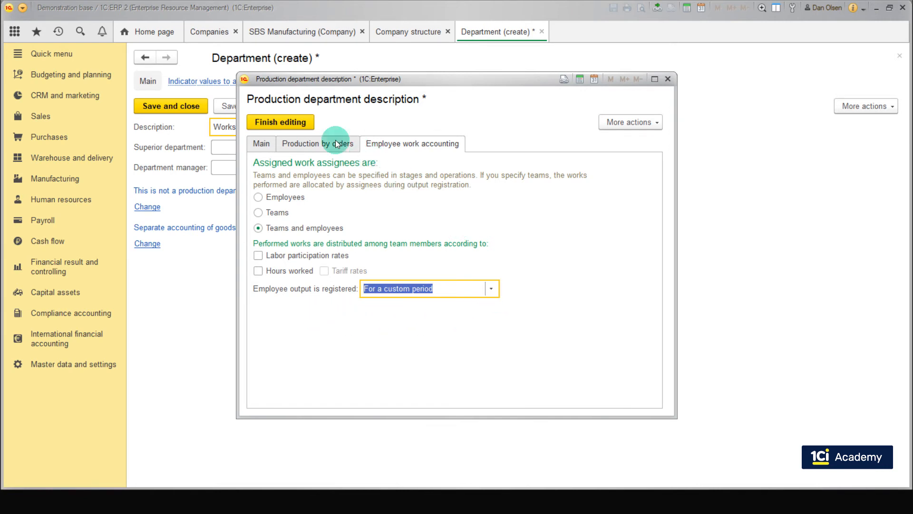
left_click(295, 123)
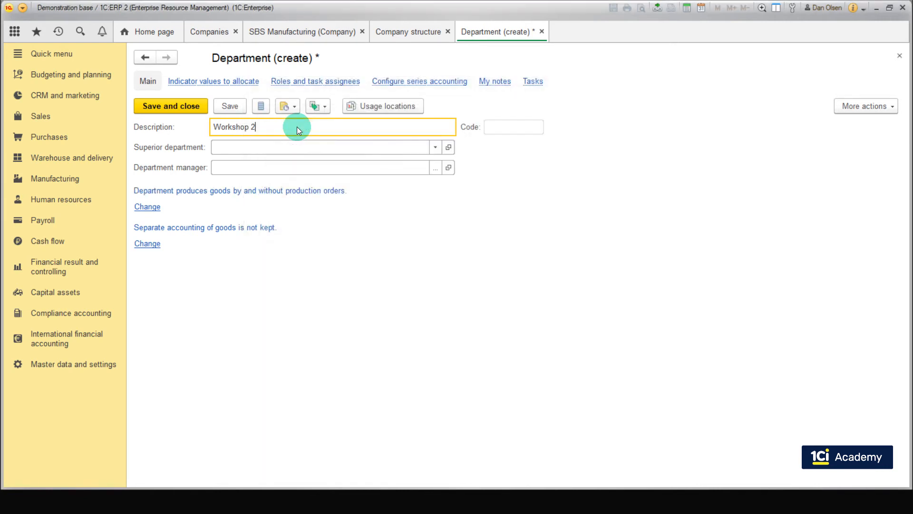
Save the Workshop 2 department and start a new work center kind with the description 3D printers
left_click(192, 109)
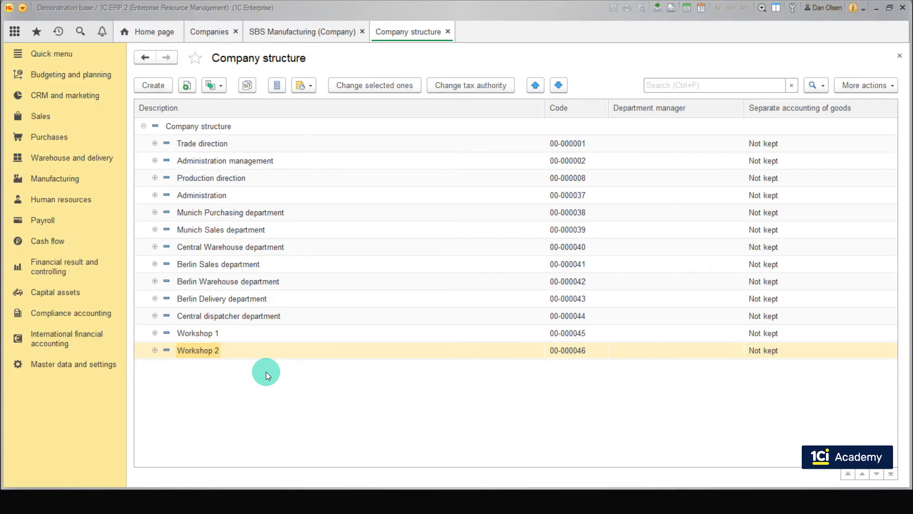
left_click(72, 179)
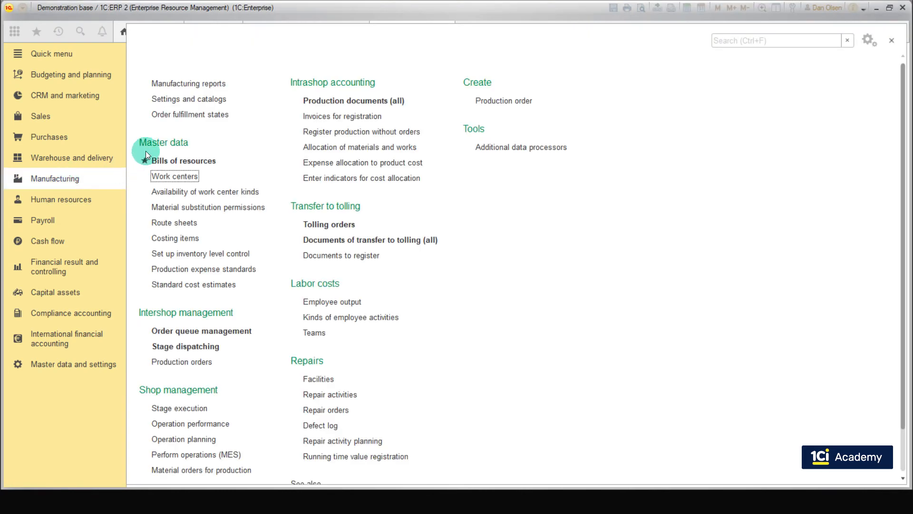
left_click(184, 178)
left_click(160, 122)
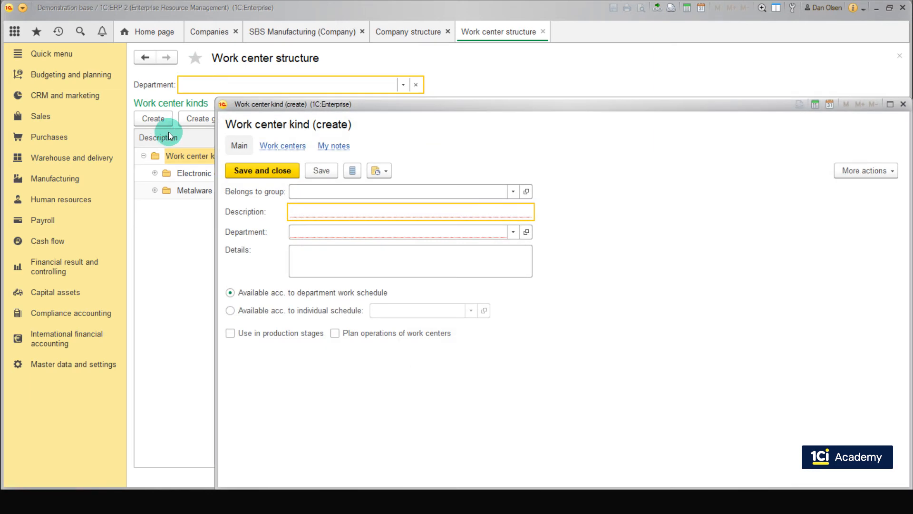
type("3D printers")
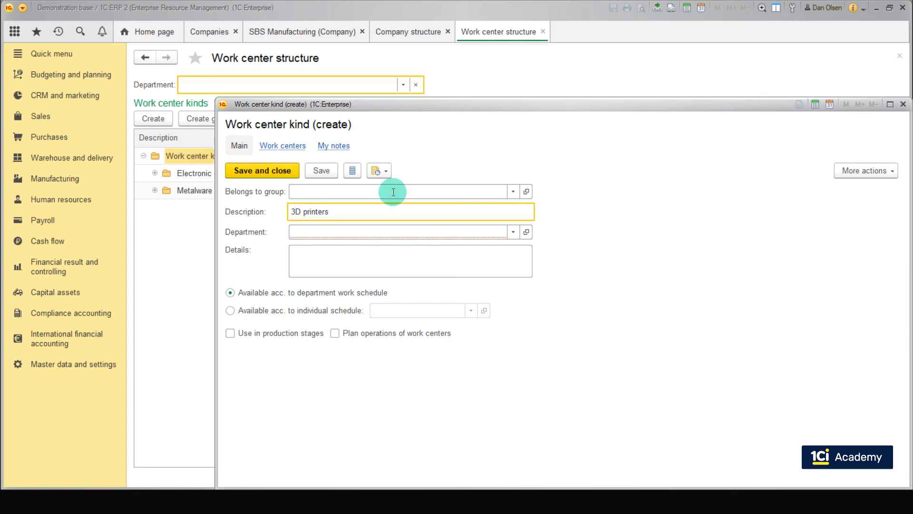
Assign the 3D printers work center kind to the Workshop 2 department from the company structure
left_click(514, 232)
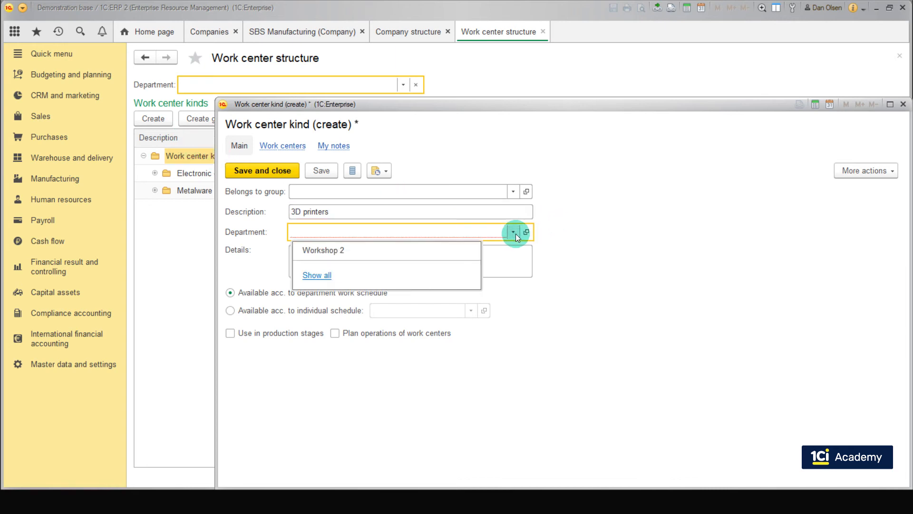
left_click(316, 275)
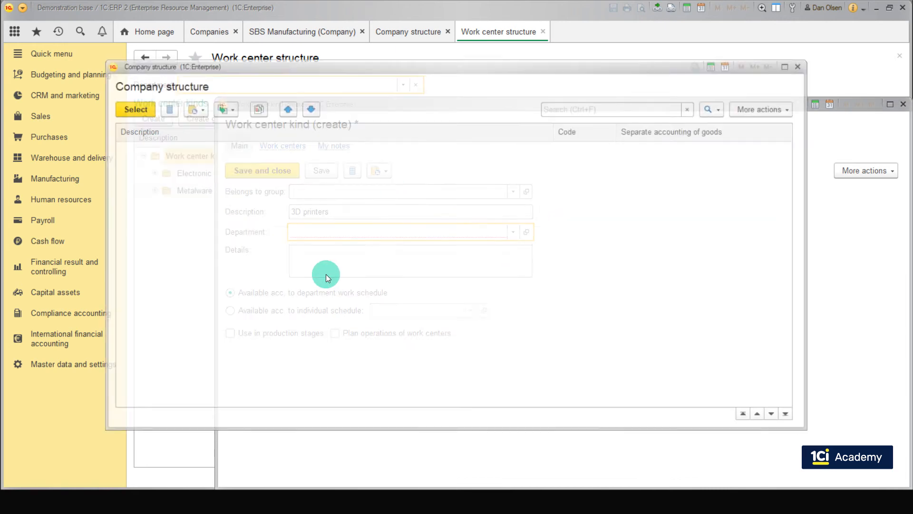
left_click(204, 344)
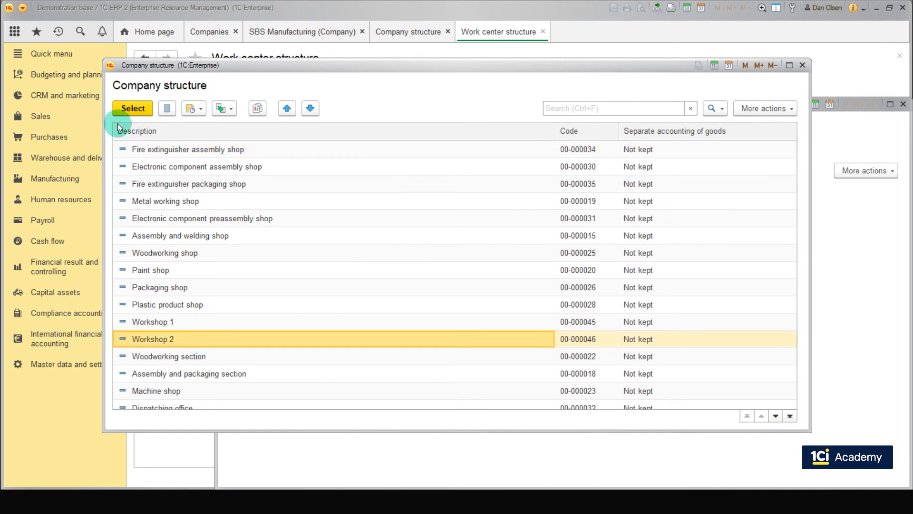
left_click(128, 109)
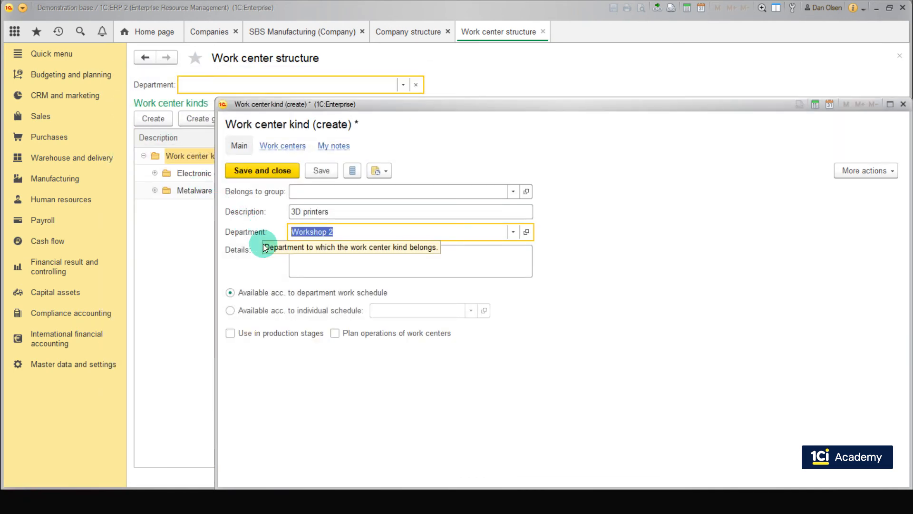
Enable use in production stages and operation planning for 3D printers, set maximum availability to 8 h, and save the kind
left_click(230, 333)
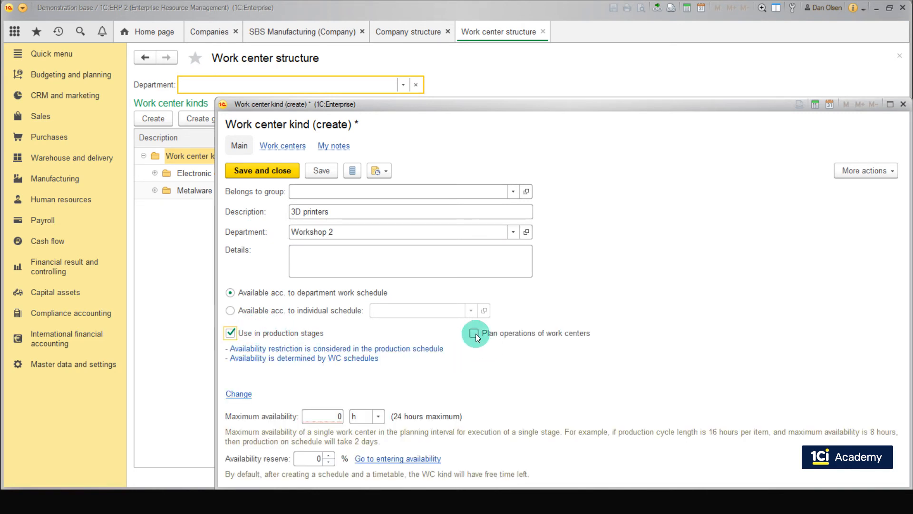
left_click(474, 333)
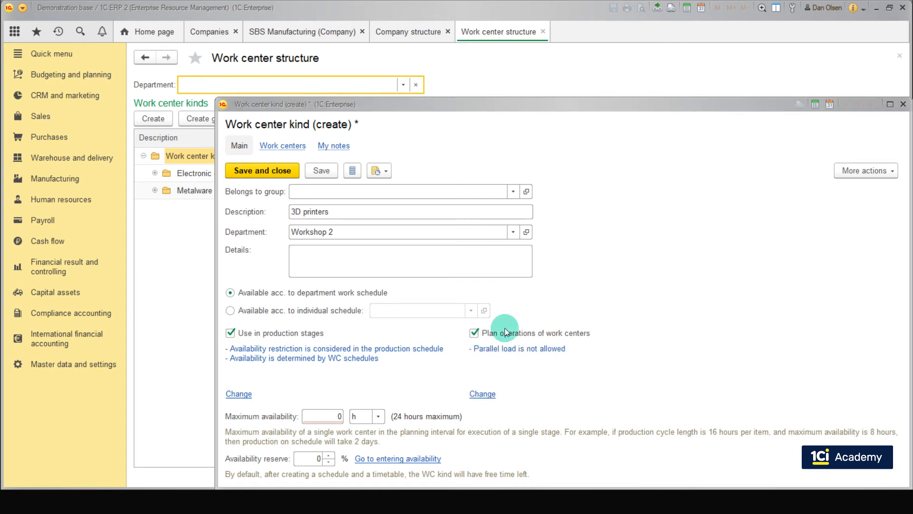
left_click(308, 416)
type("8")
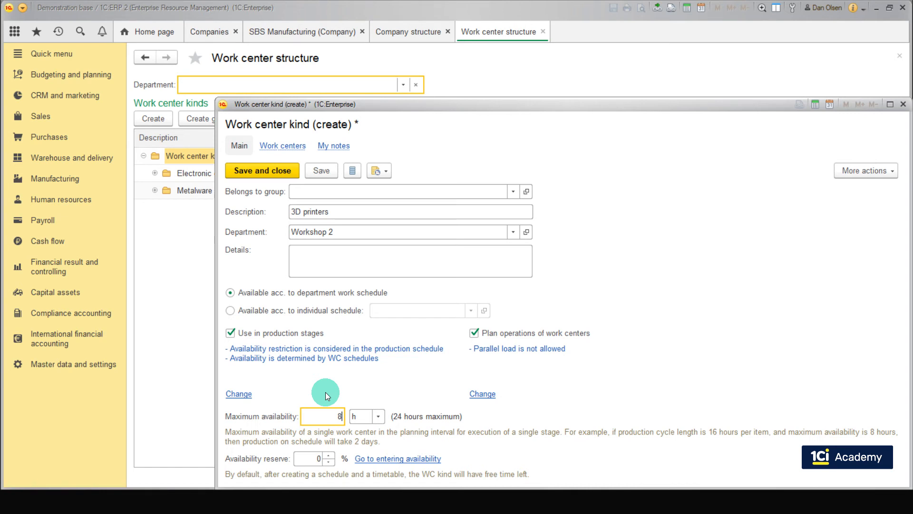
left_click(278, 178)
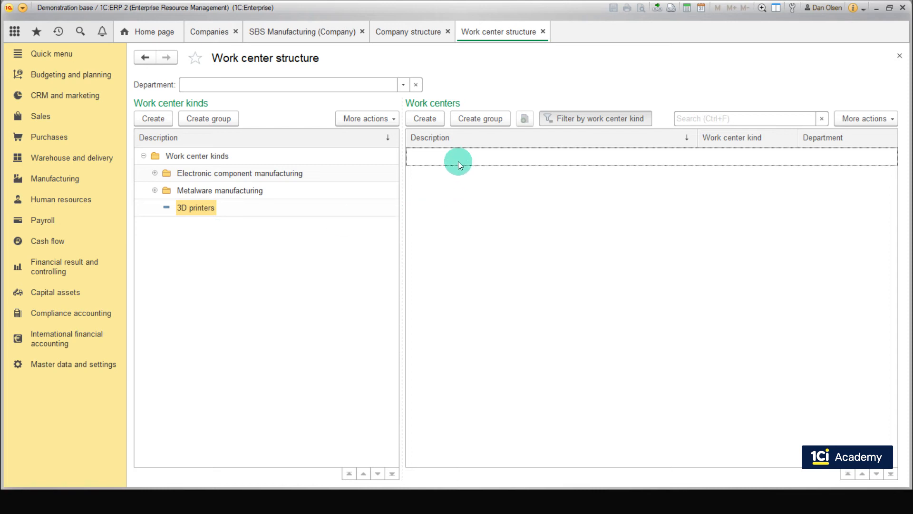
Create a work center named 3D printer 1 of the 3D printers kind, keeping its work time factor at 1.00
left_click(435, 120)
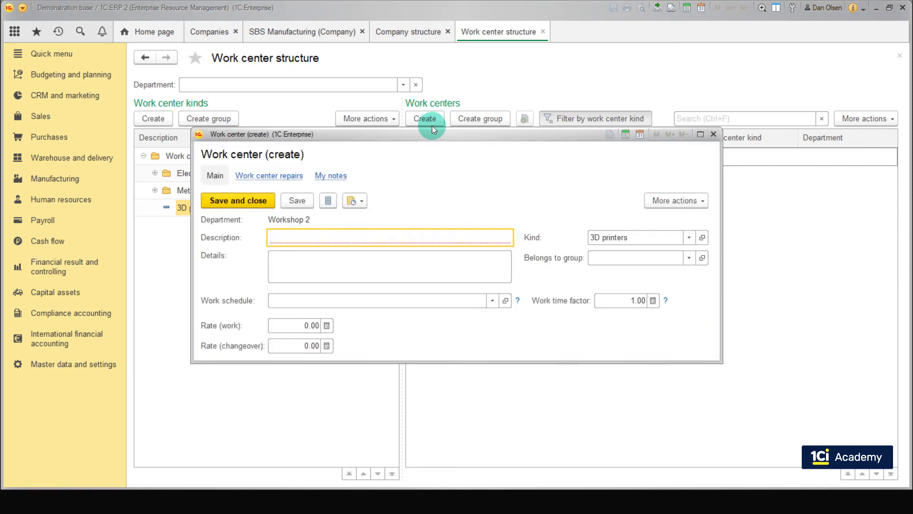
type("3D printer 1")
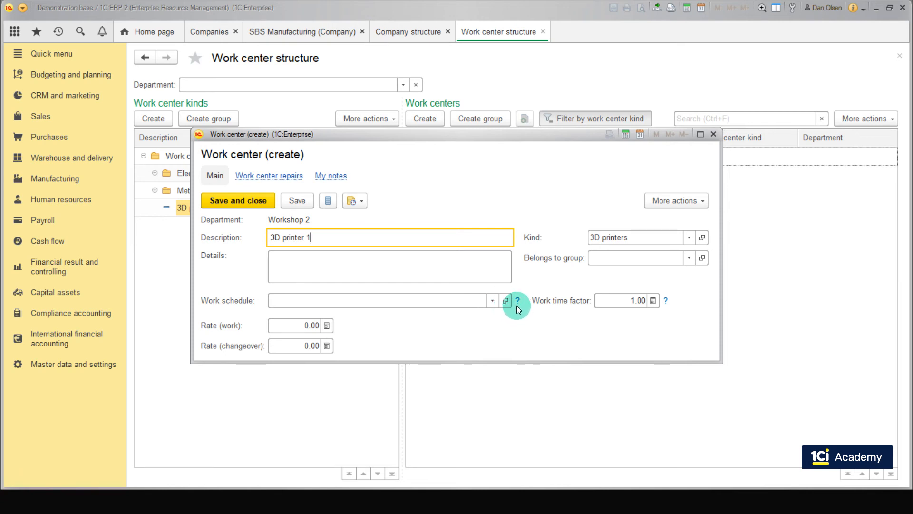
left_click(632, 301)
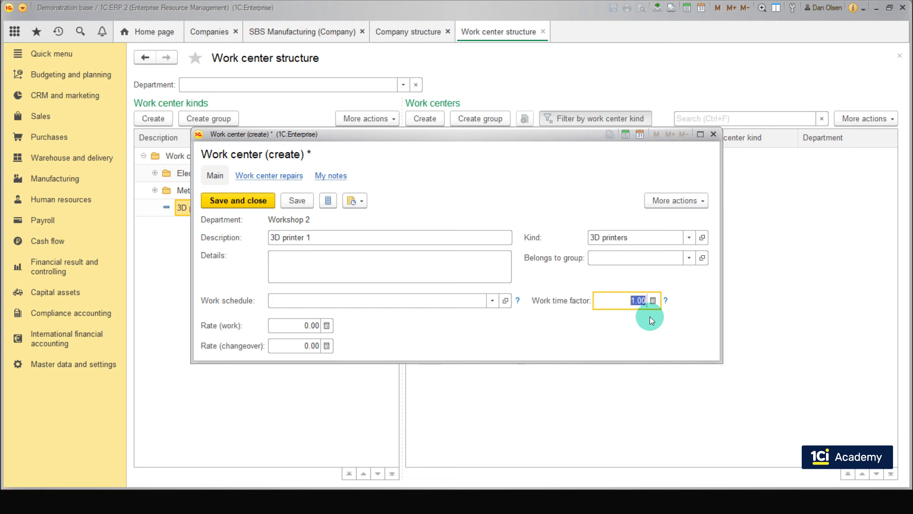
left_click(272, 206)
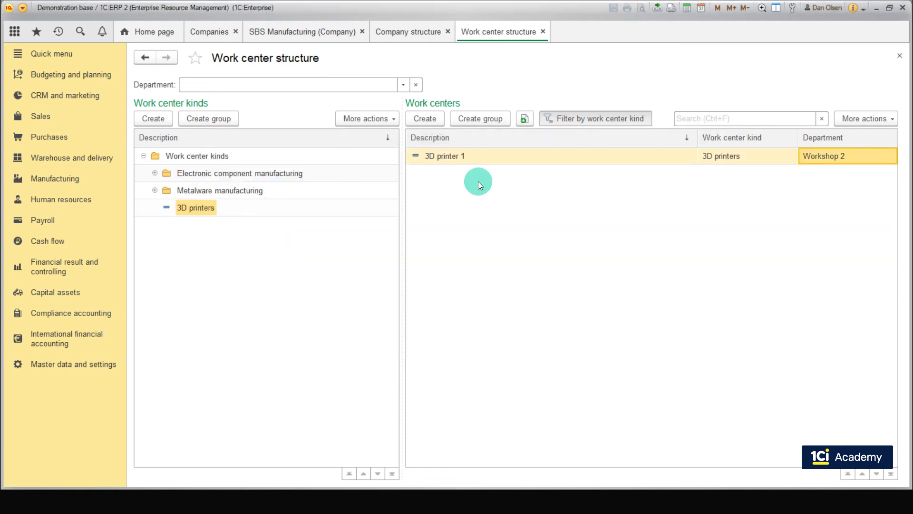
Copy the 3D printer 1 work center as 3D printer 2 and save it
left_click(526, 118)
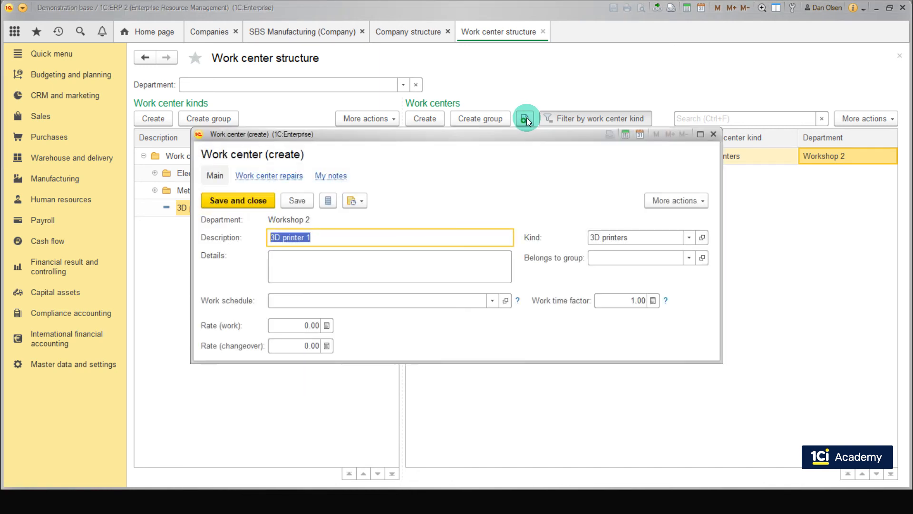
left_click(307, 236)
double_click(308, 236)
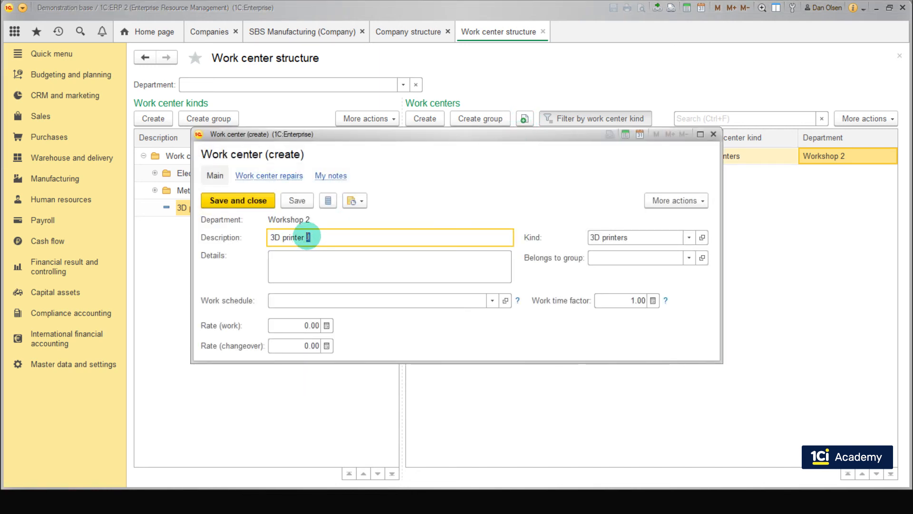
type("2")
left_click(238, 200)
Review the settings of the Varnish application and The harness cutting machine work center kinds and the work centers belonging to Varnish application
left_click(210, 242)
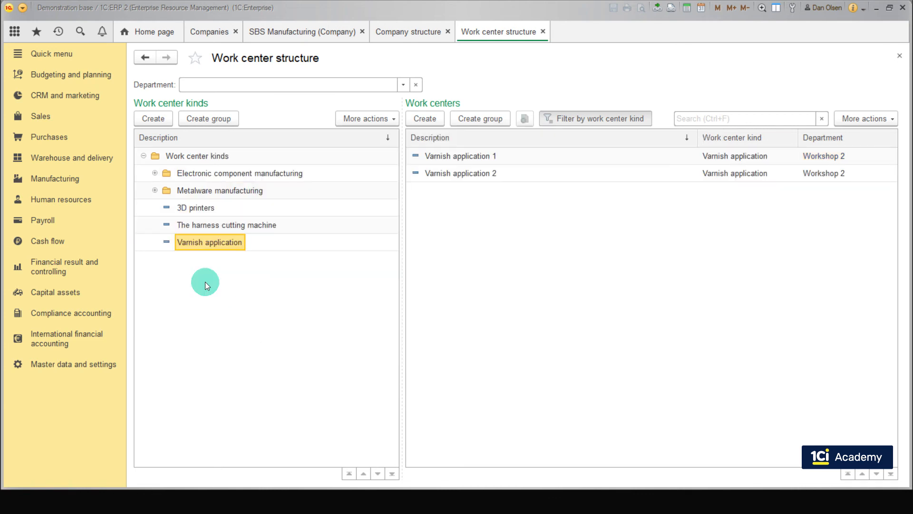
double_click(224, 243)
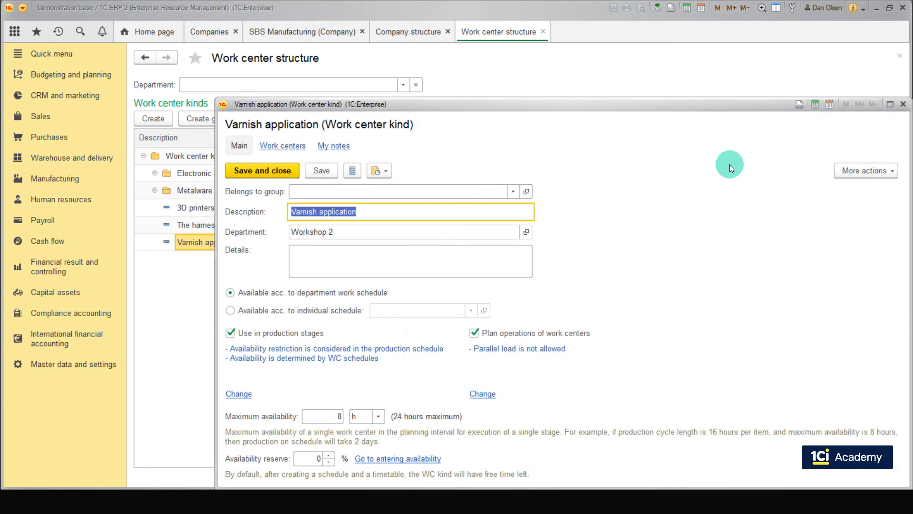
left_click(903, 104)
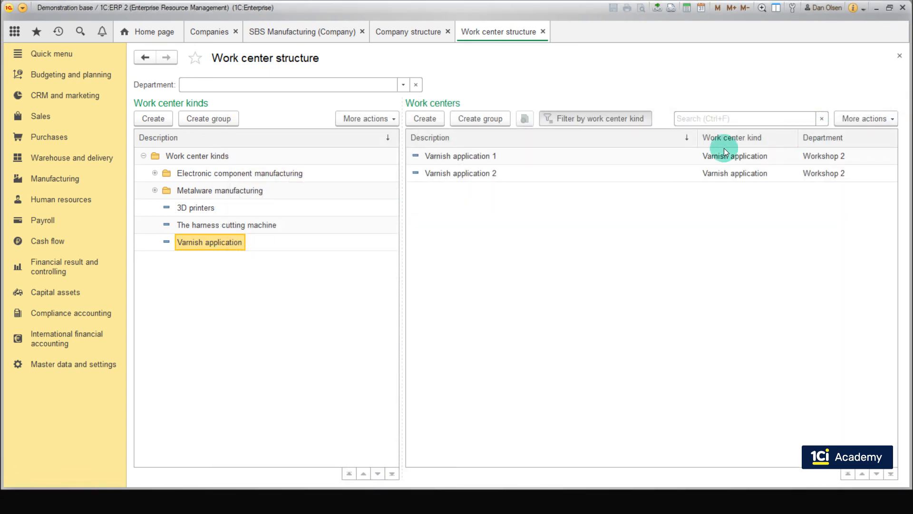
left_click(549, 158)
left_click(548, 172)
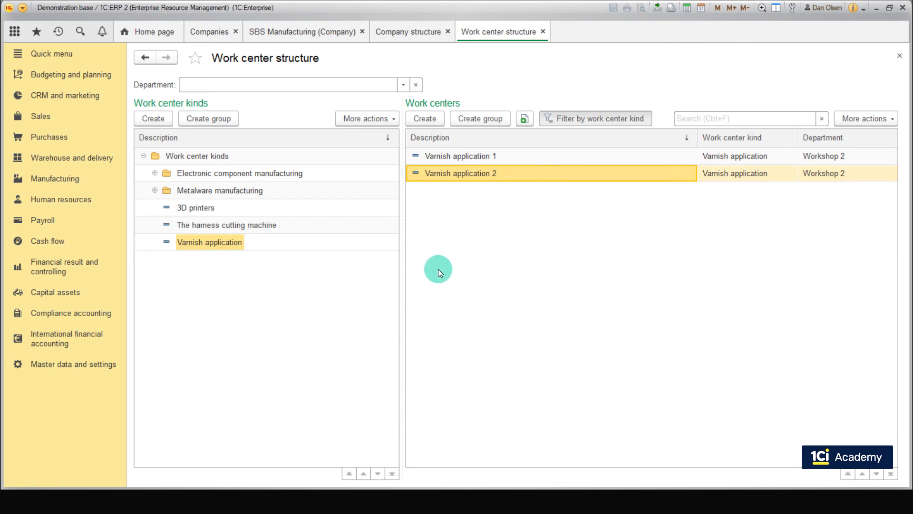
double_click(235, 224)
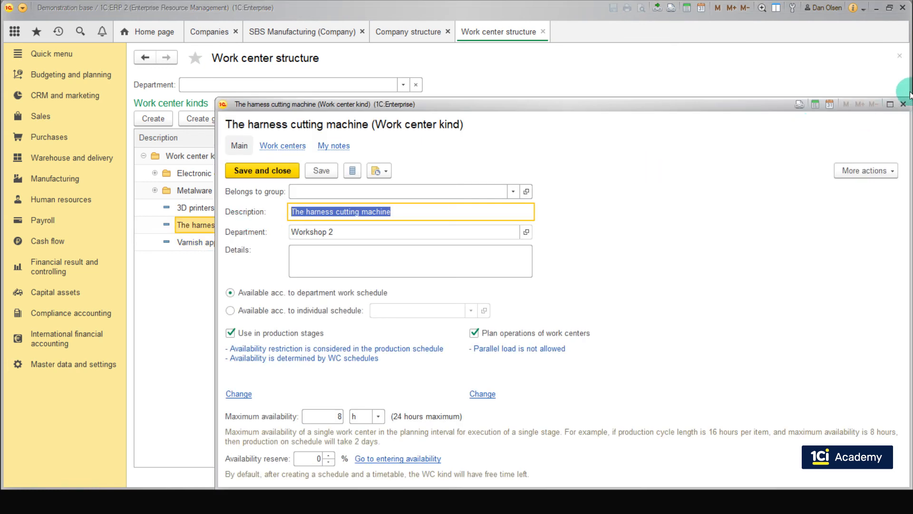
left_click(904, 105)
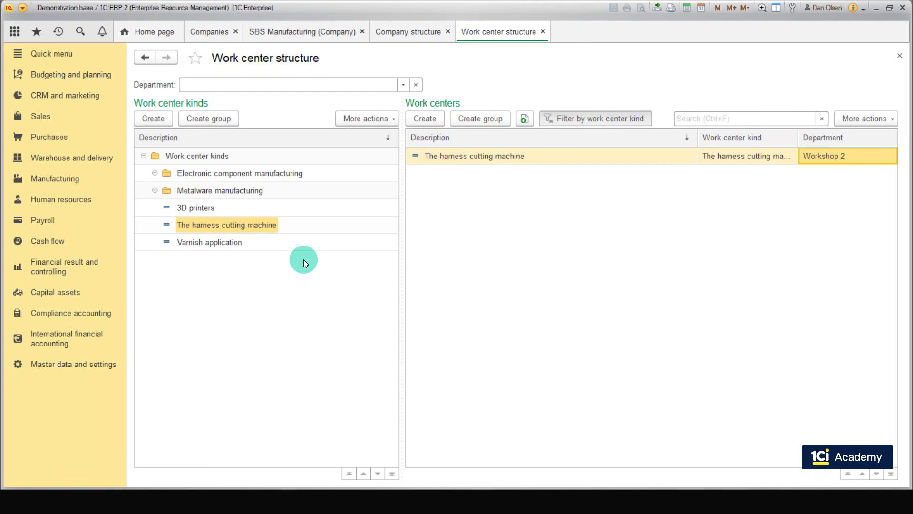
Open the availability of work center kinds and choose Workshop 2 as the department
left_click(71, 179)
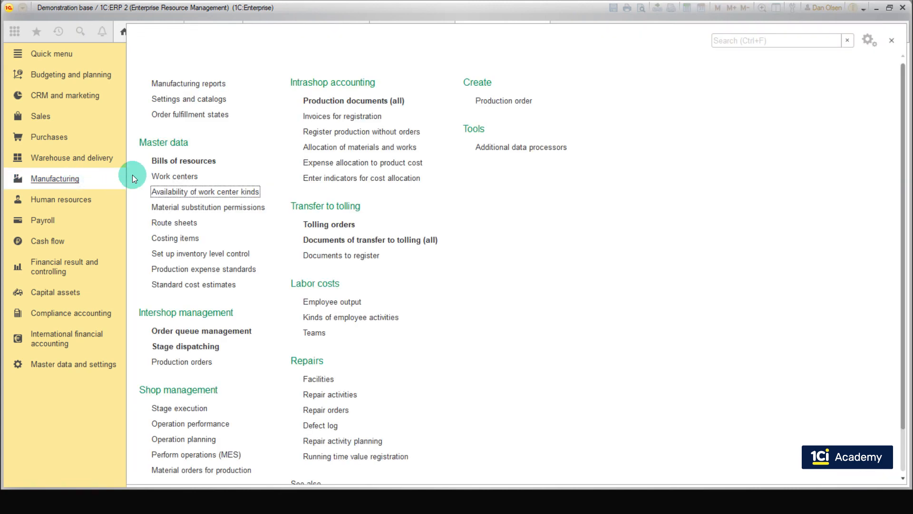
left_click(180, 190)
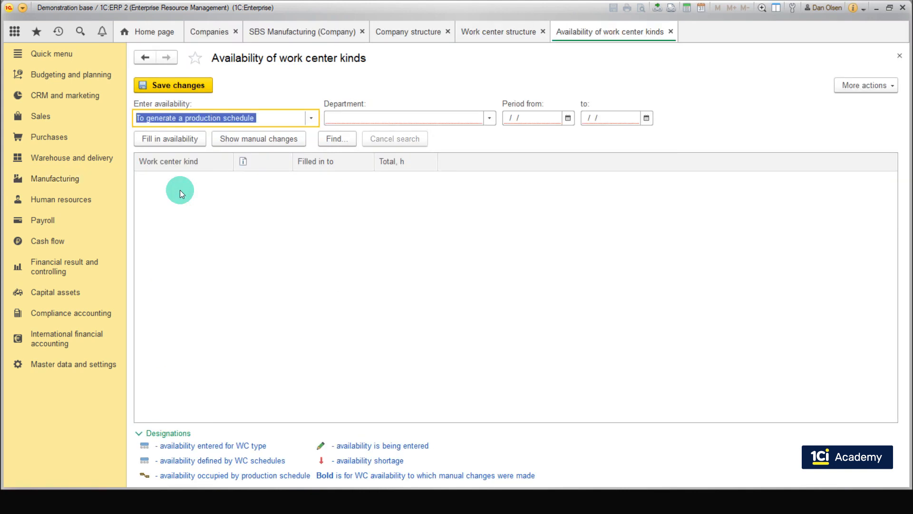
left_click(490, 118)
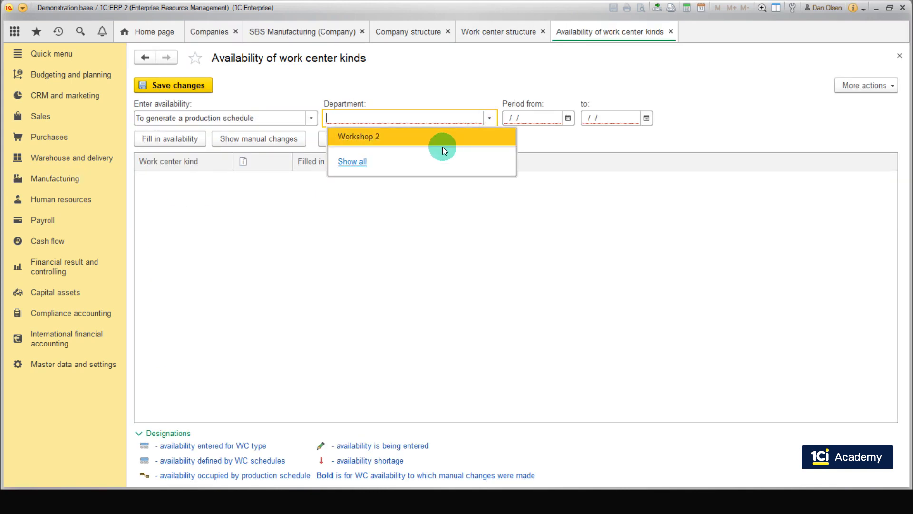
left_click(461, 101)
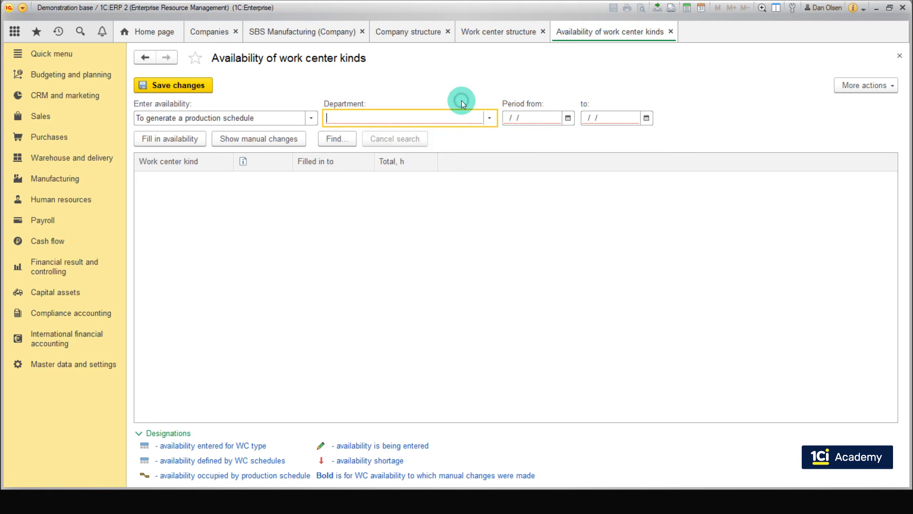
left_click(495, 118)
left_click(350, 161)
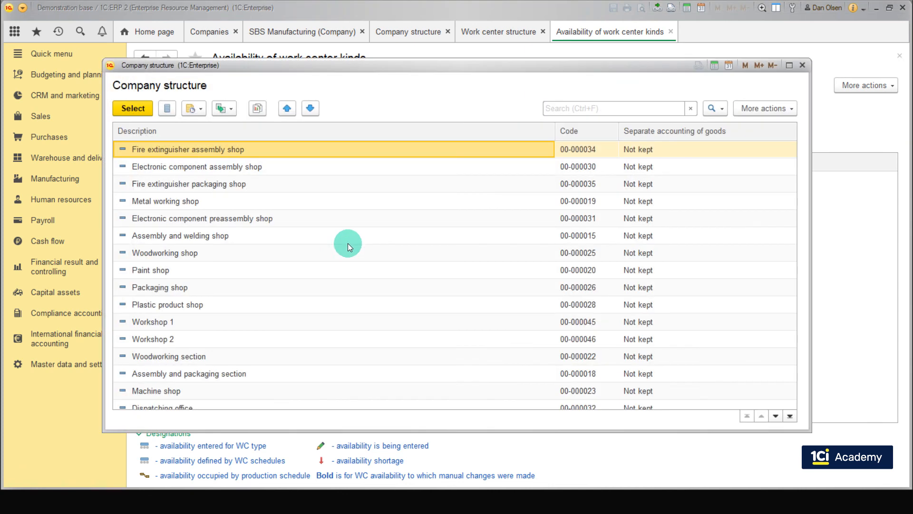
double_click(201, 339)
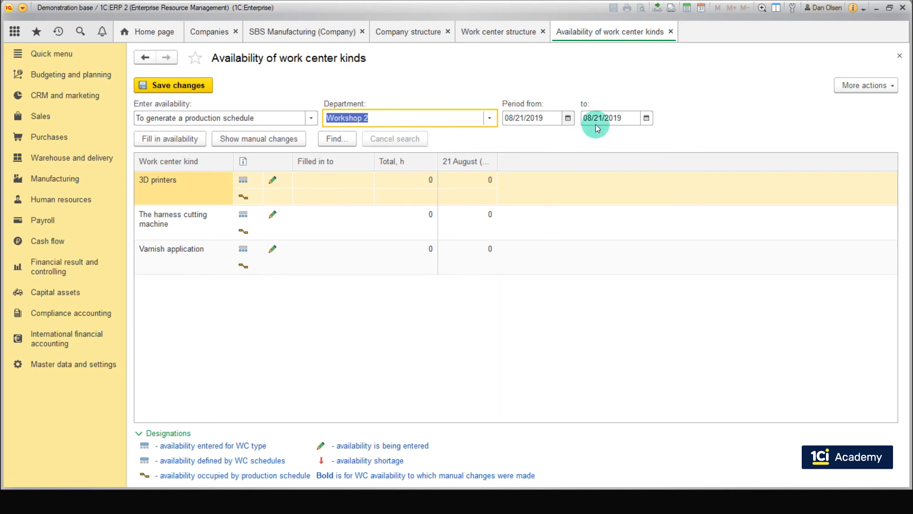
Set the end of the availability period to 09/20/2019
left_click(646, 118)
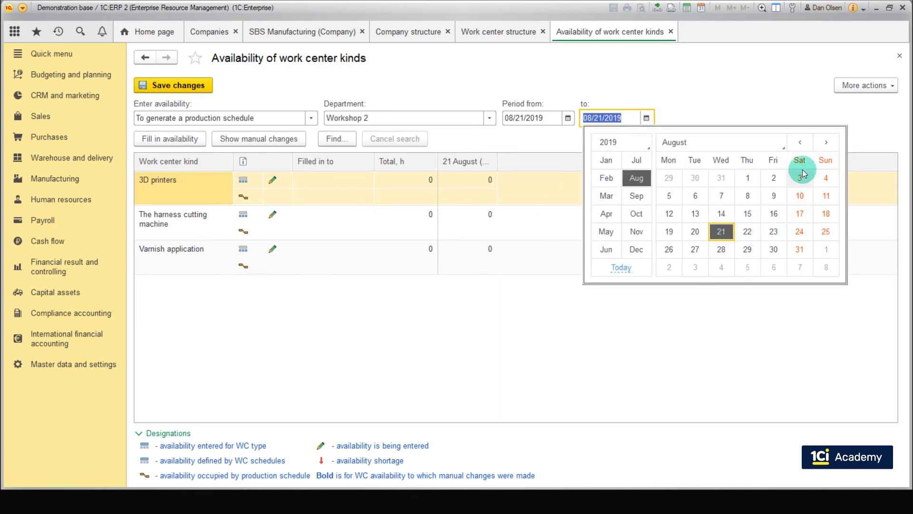
left_click(829, 143)
left_click(776, 235)
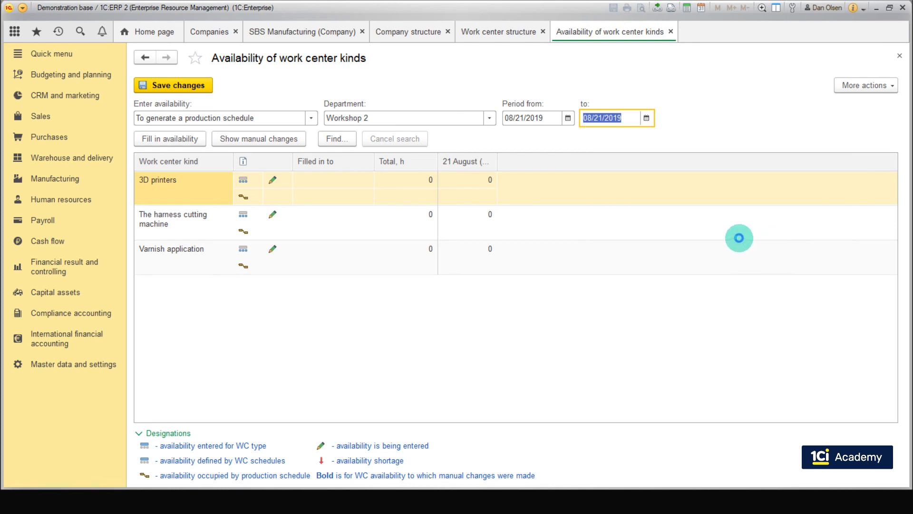
Fill in the availability of all three Workshop 2 work center kinds and save the changes
left_click(380, 256)
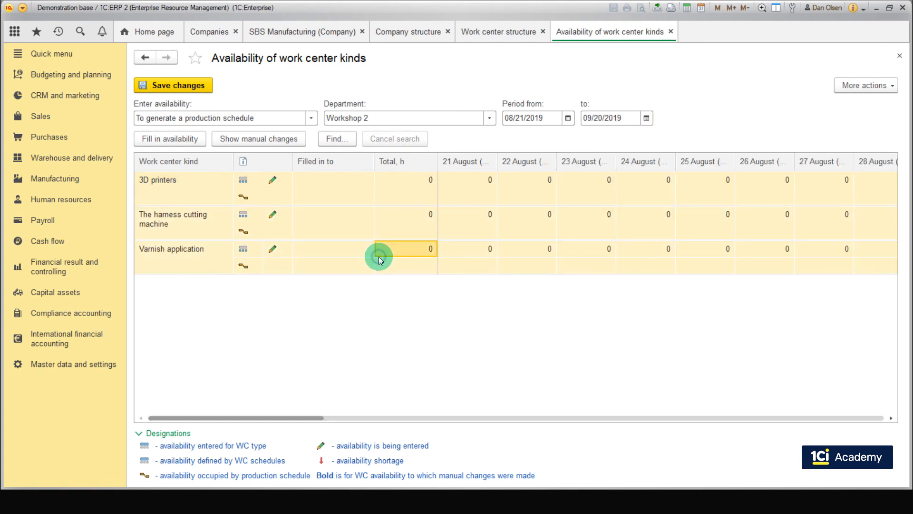
left_click(198, 140)
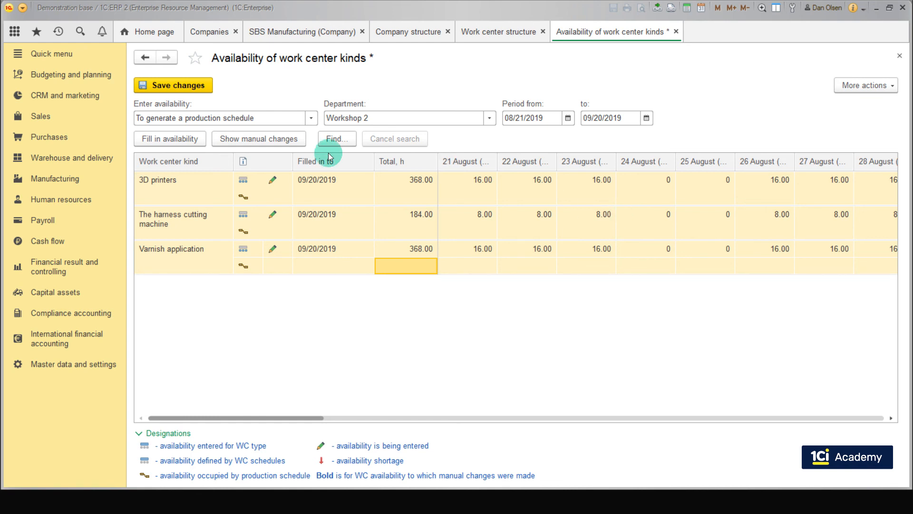
left_click(207, 90)
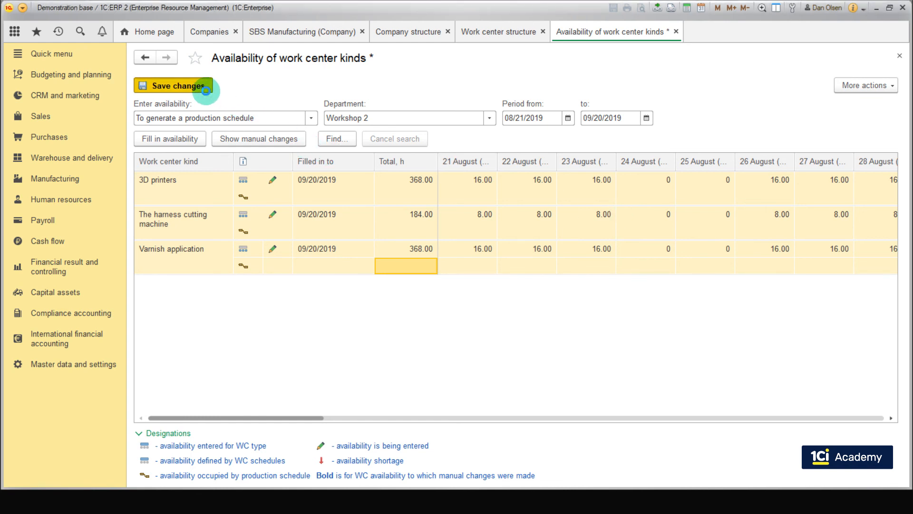
Switch the availability entry mode to "To generate a WC schedule" and set the end of the period to 09/20/2019
left_click(143, 162)
left_click(312, 122)
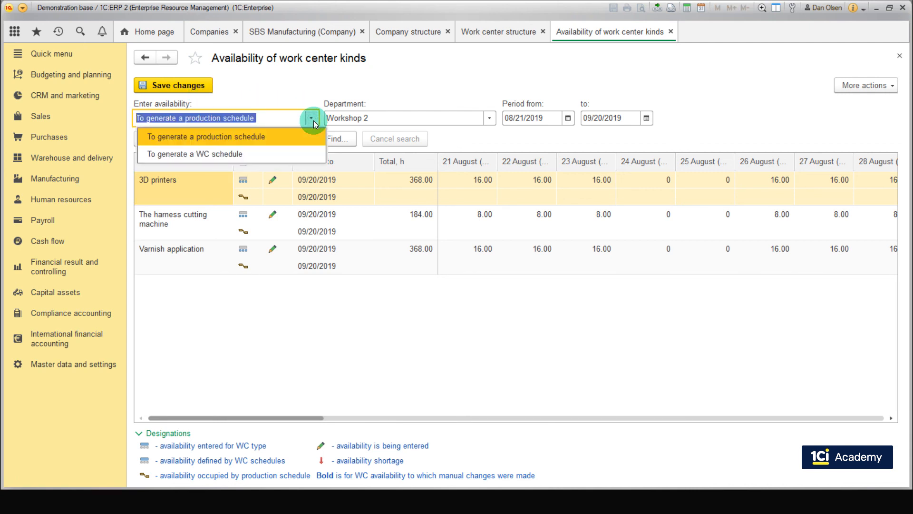
left_click(265, 153)
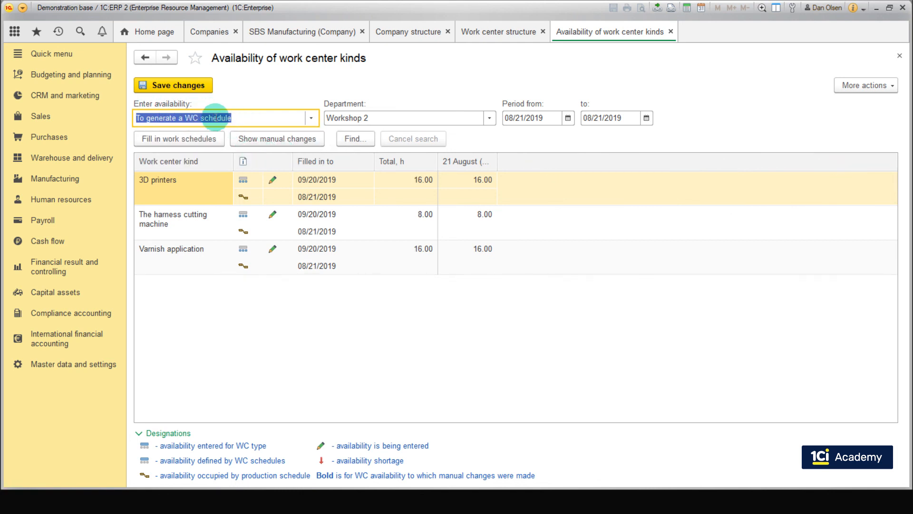
left_click(647, 119)
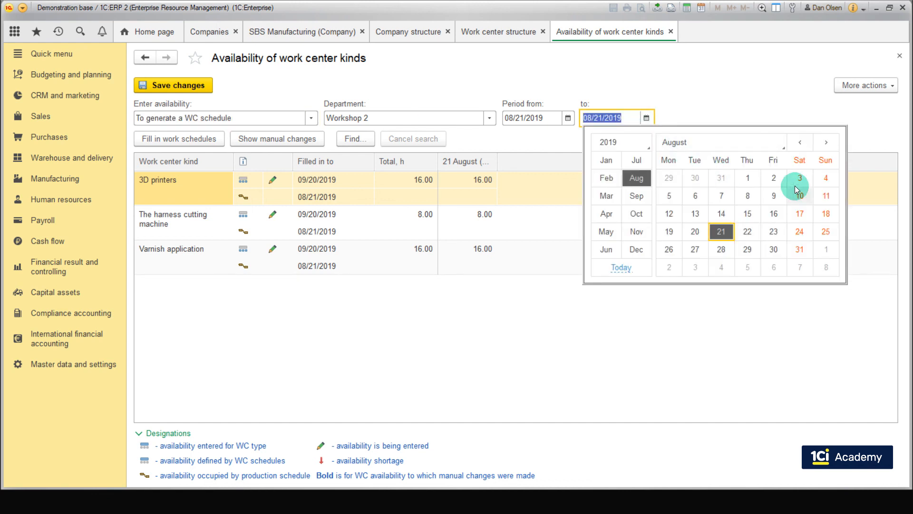
left_click(825, 142)
left_click(775, 232)
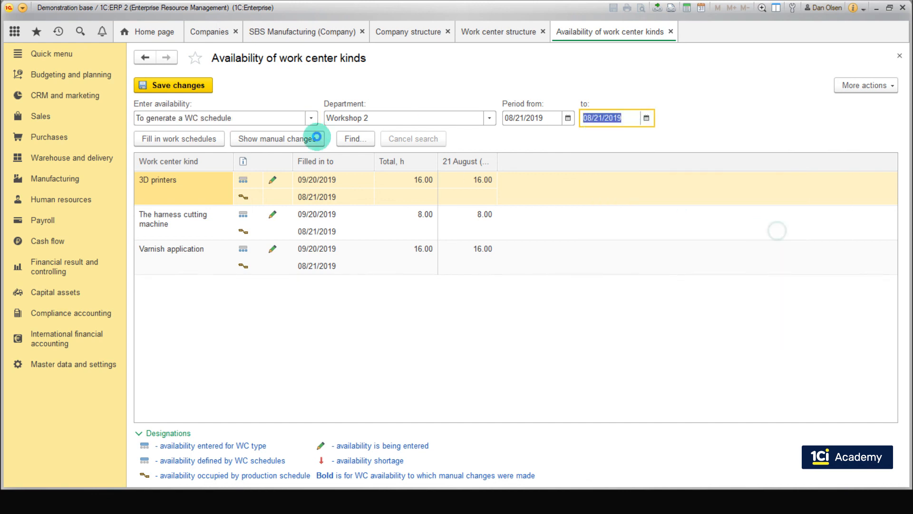
Fill in the work schedules of the Workshop 2 work centers for the period and save the changes
left_click(205, 138)
left_click(206, 138)
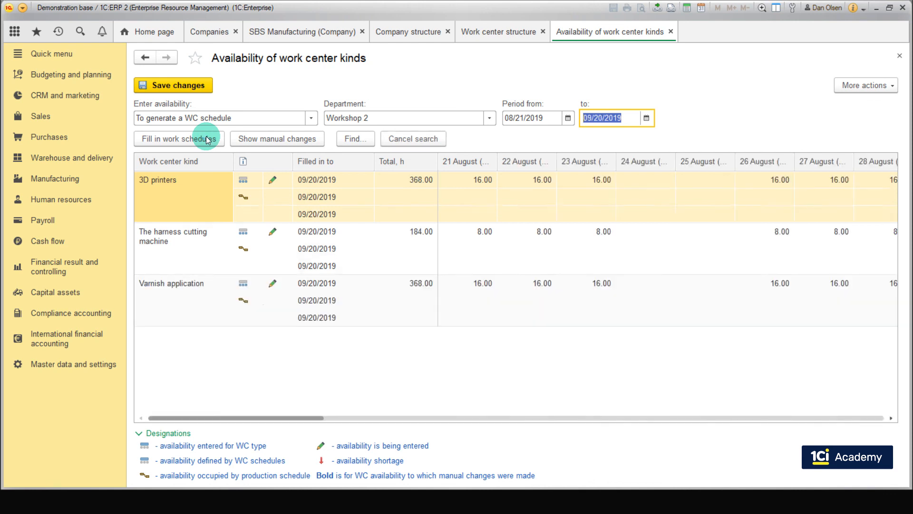
left_click(173, 83)
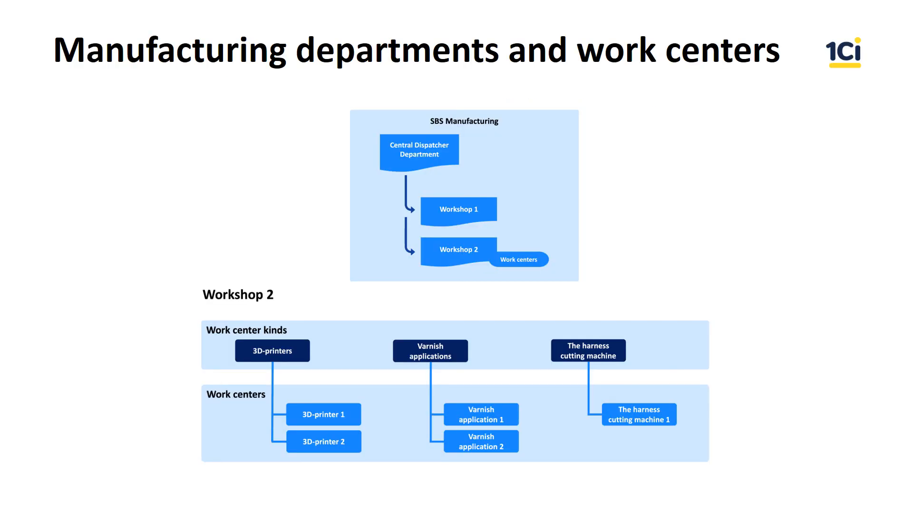